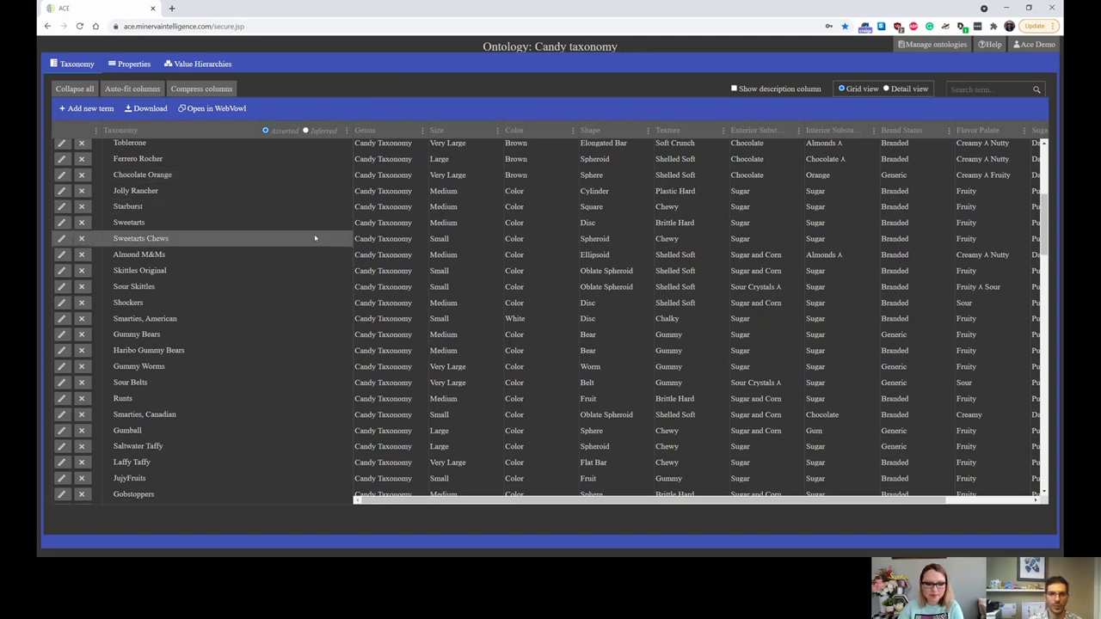
# - Sort the taxonomy terms alphabetically in ascending order and look through the full asserted list of candies
pyautogui.click(131, 130)
pyautogui.scroll(3, 258, 258)
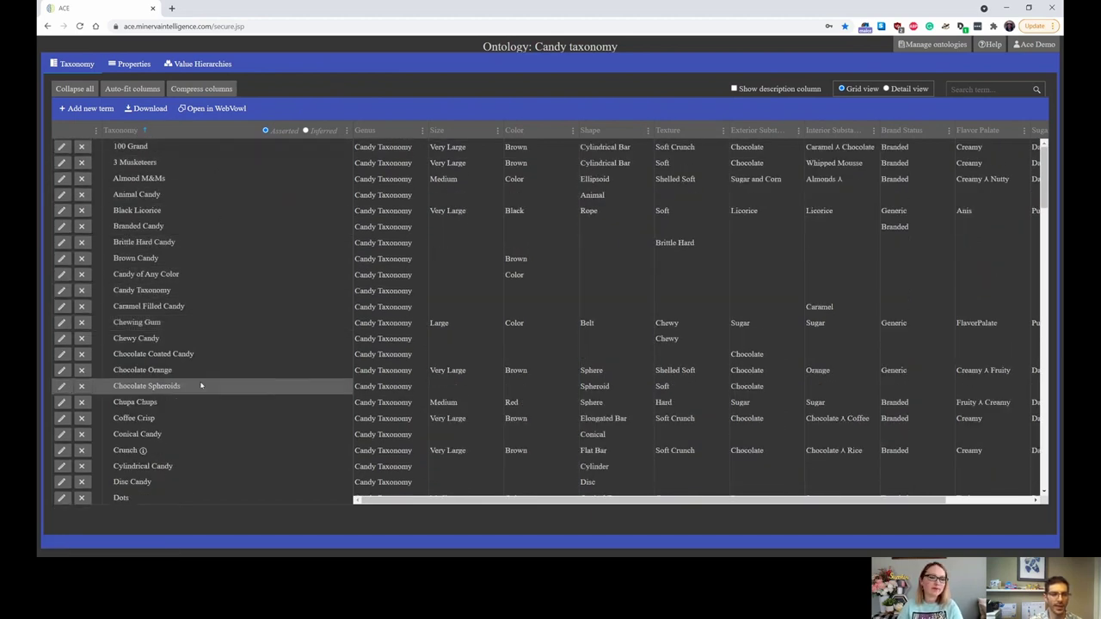
pyautogui.scroll(-4, 201, 387)
pyautogui.scroll(-15, 201, 385)
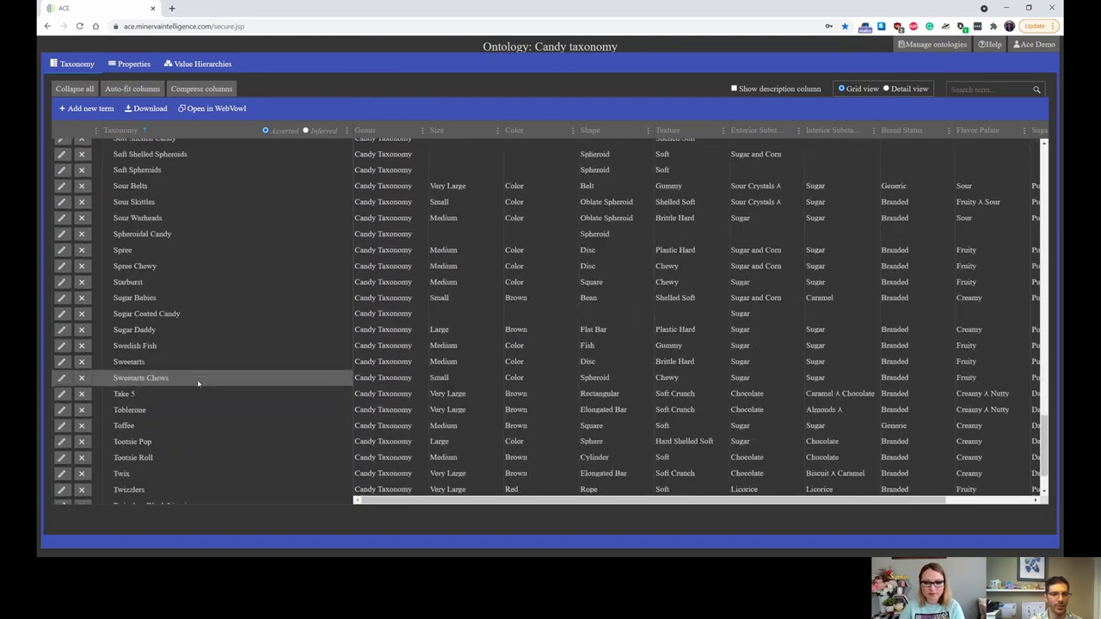
pyautogui.scroll(8, 197, 383)
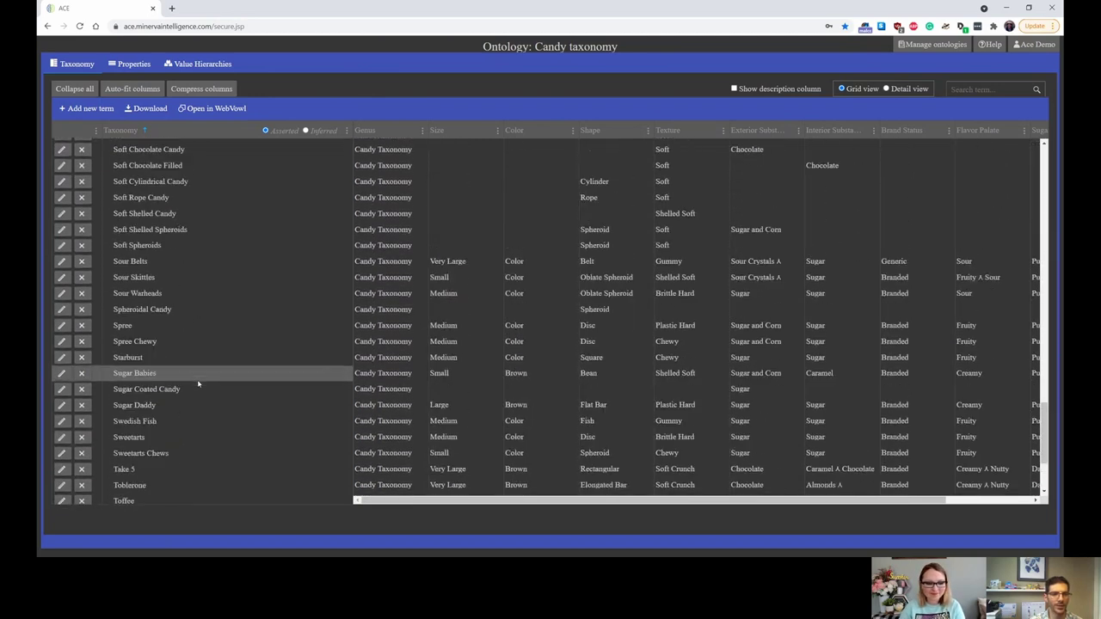
pyautogui.scroll(15, 198, 383)
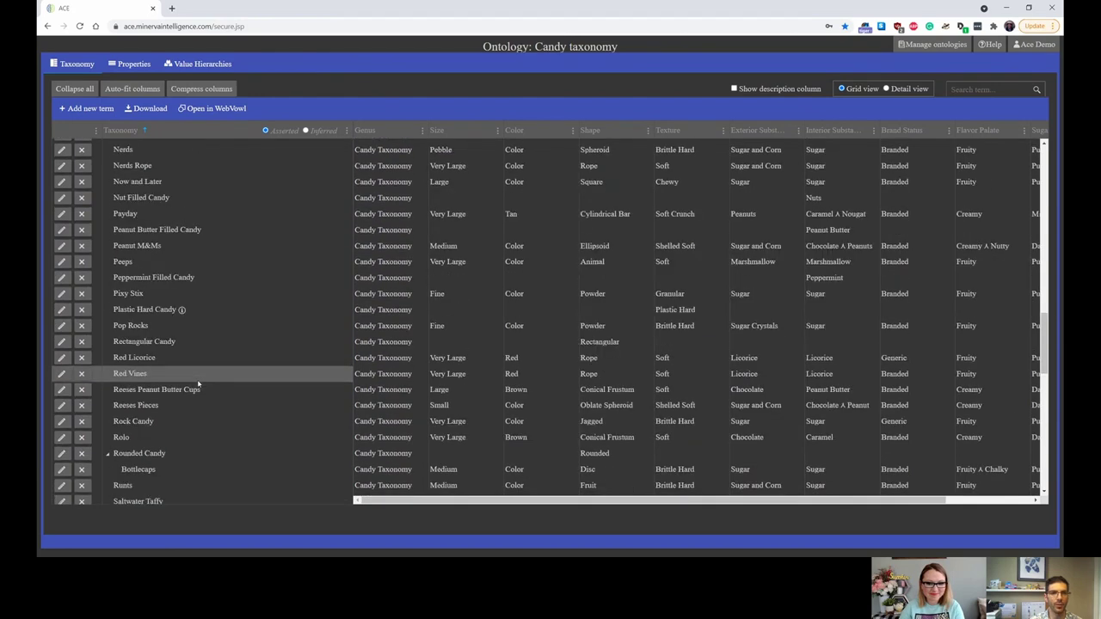
pyautogui.scroll(5, 198, 382)
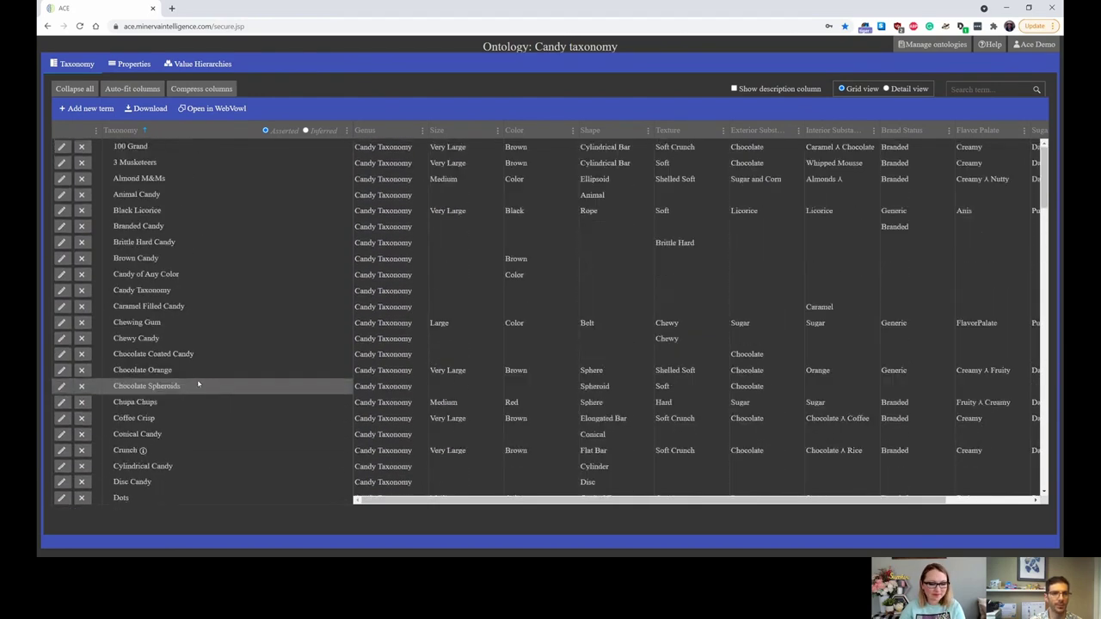
pyautogui.scroll(-2, 198, 381)
pyautogui.scroll(2, 198, 381)
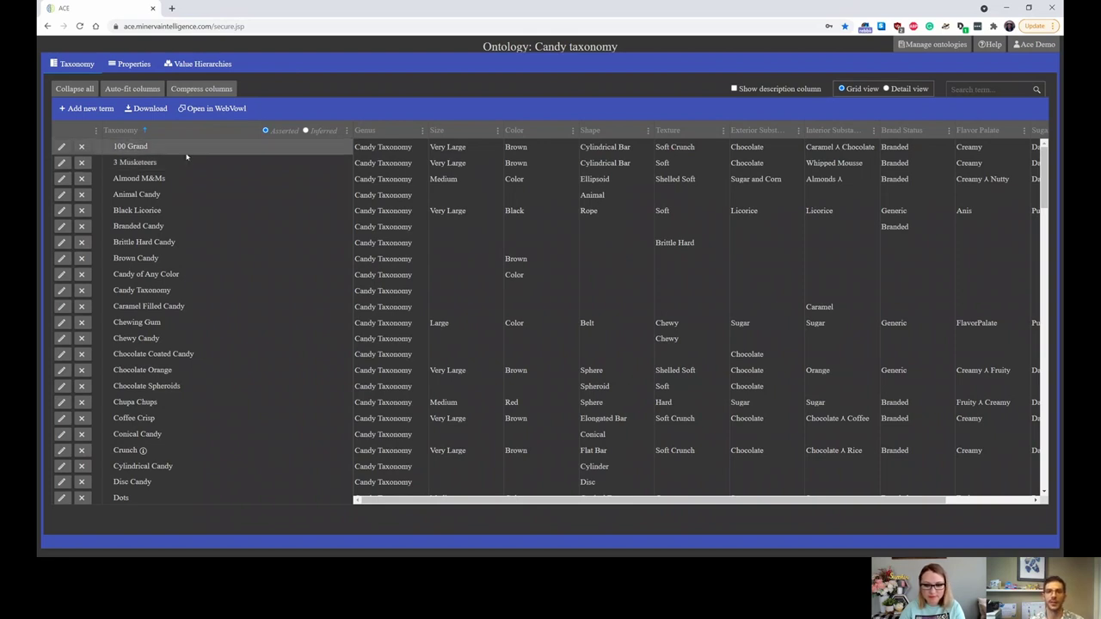
# - Show the inferred taxonomy, expand Rounded Candy, and examine the shape values of its Ellipsoidal Candy and Conical Candy subclasses
pyautogui.click(306, 130)
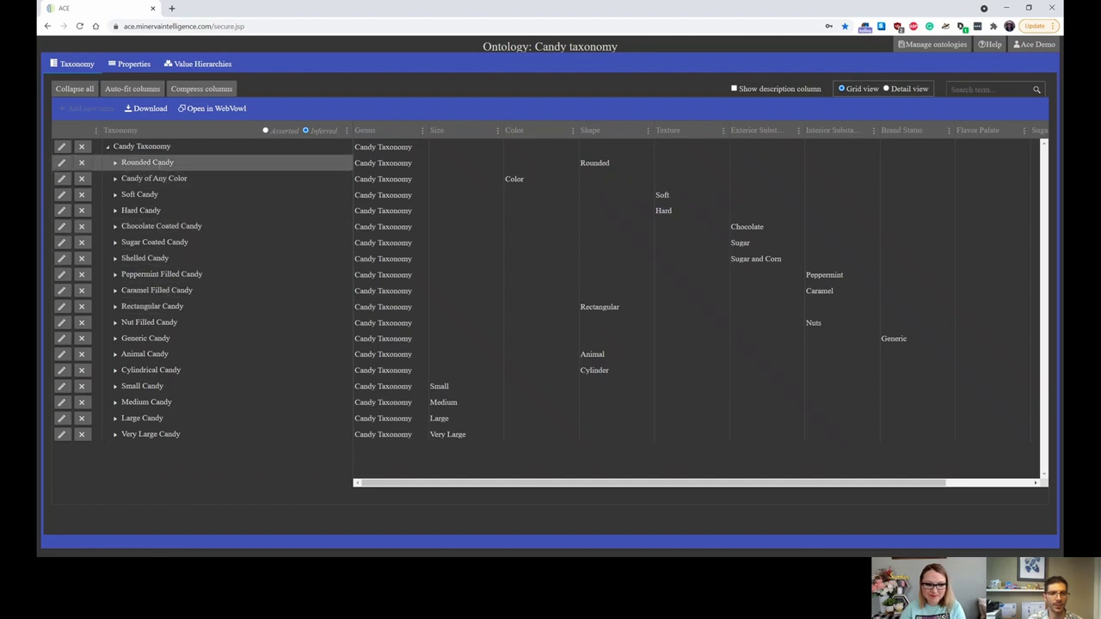
pyautogui.click(175, 164)
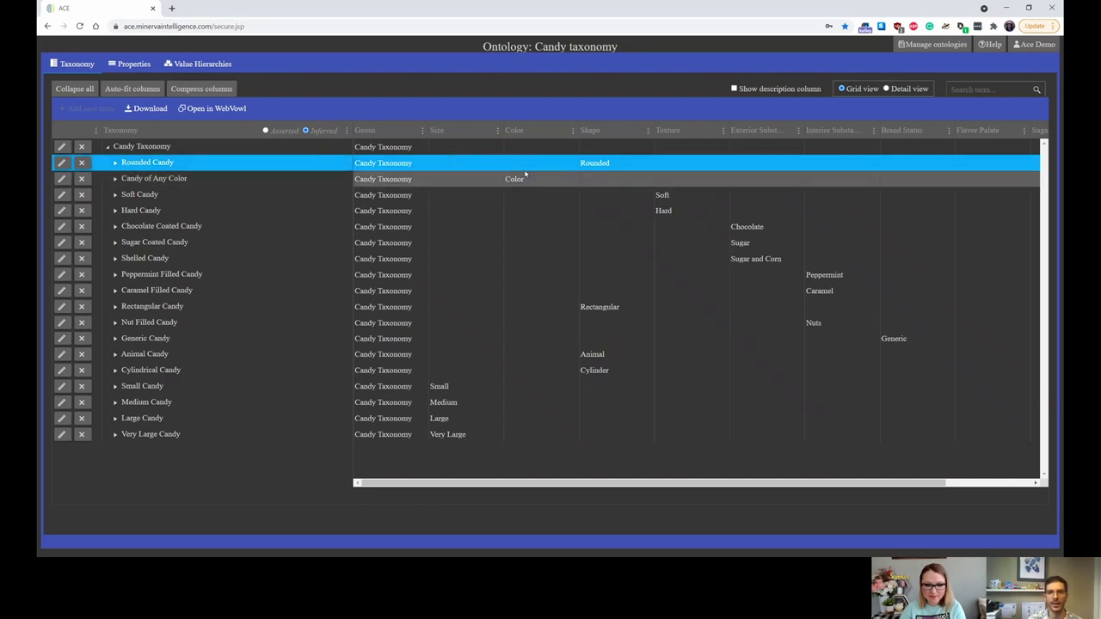
pyautogui.click(116, 165)
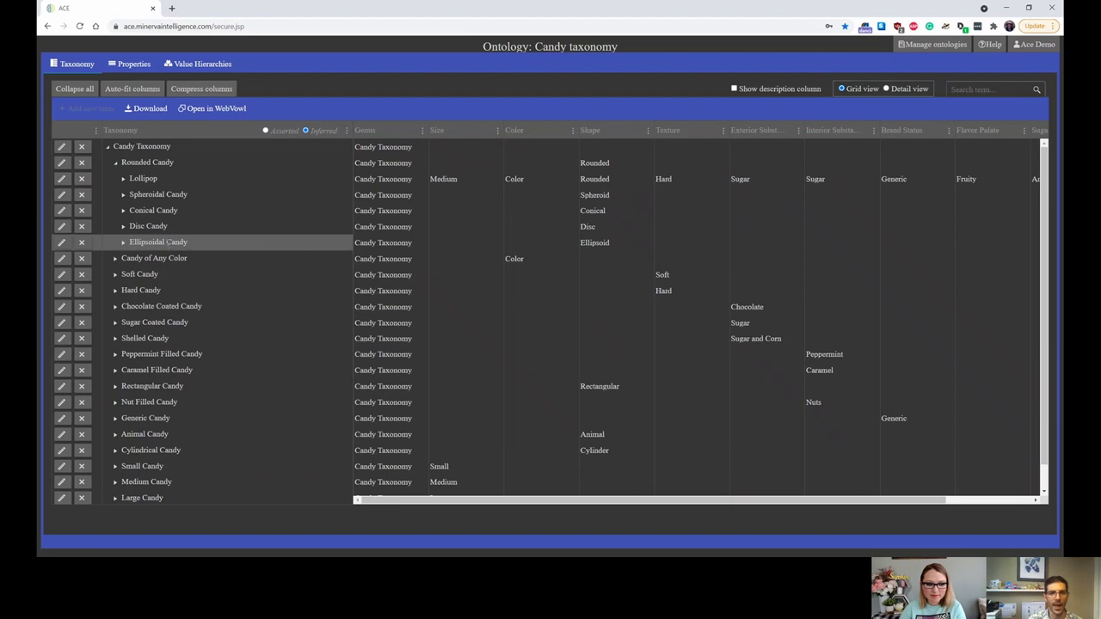
pyautogui.click(168, 244)
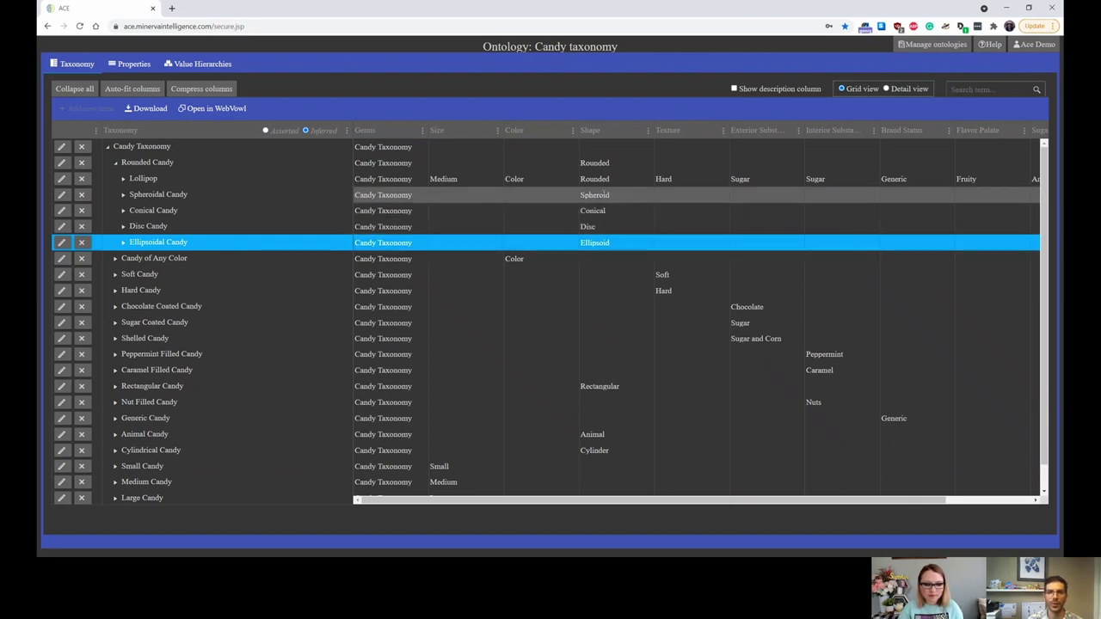
pyautogui.click(596, 215)
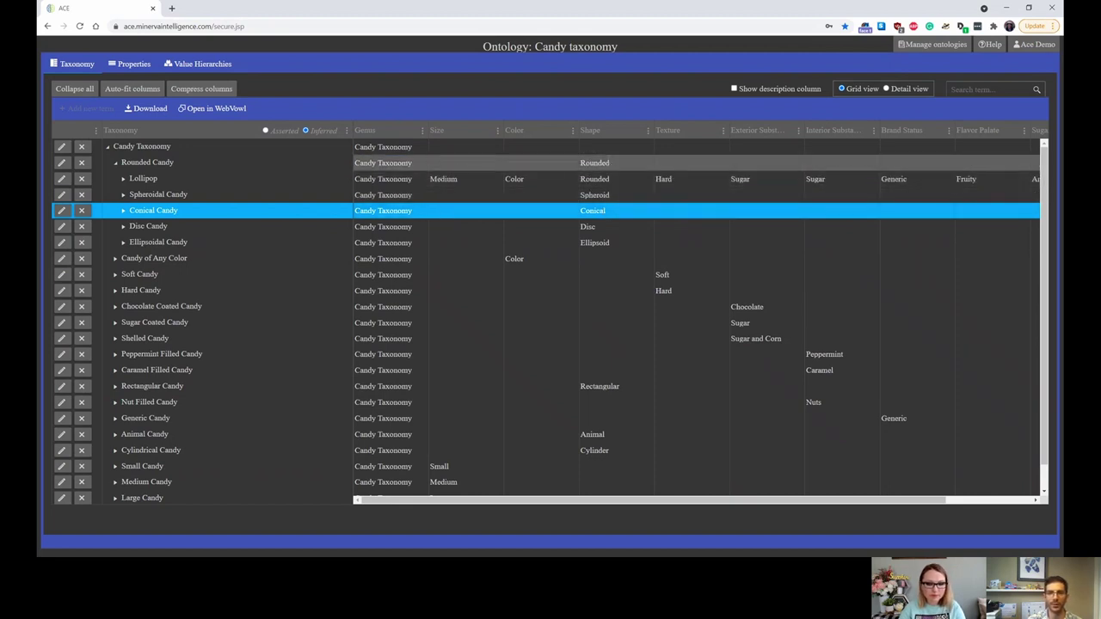
# - Expand Disc Candy and go through its candies one by one, from Sweetarts to Necco Wafers
pyautogui.click(124, 227)
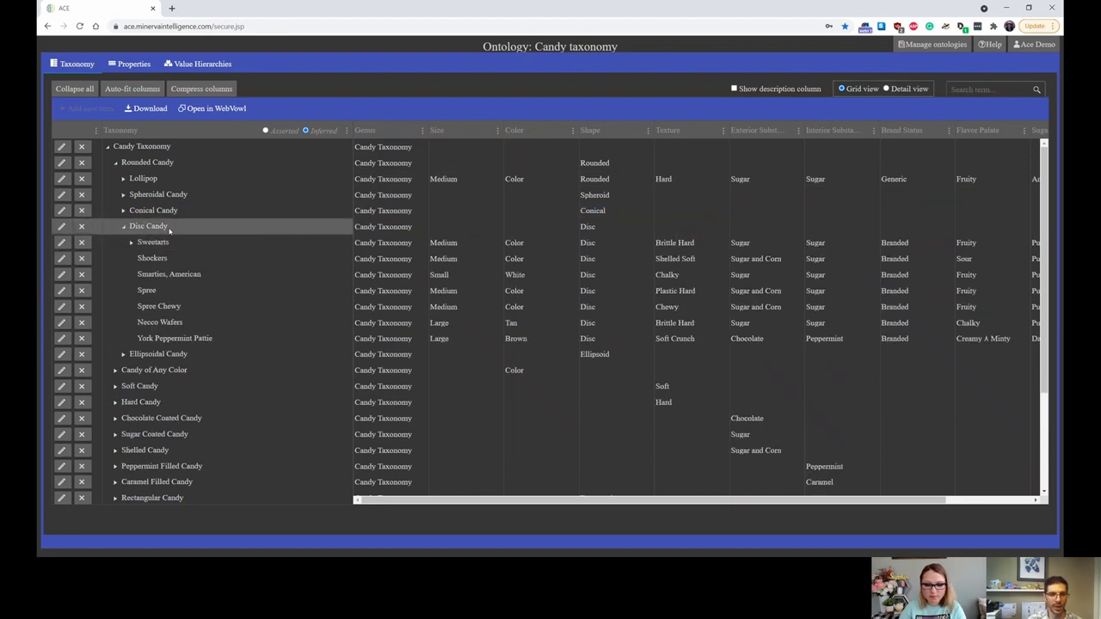
pyautogui.click(204, 248)
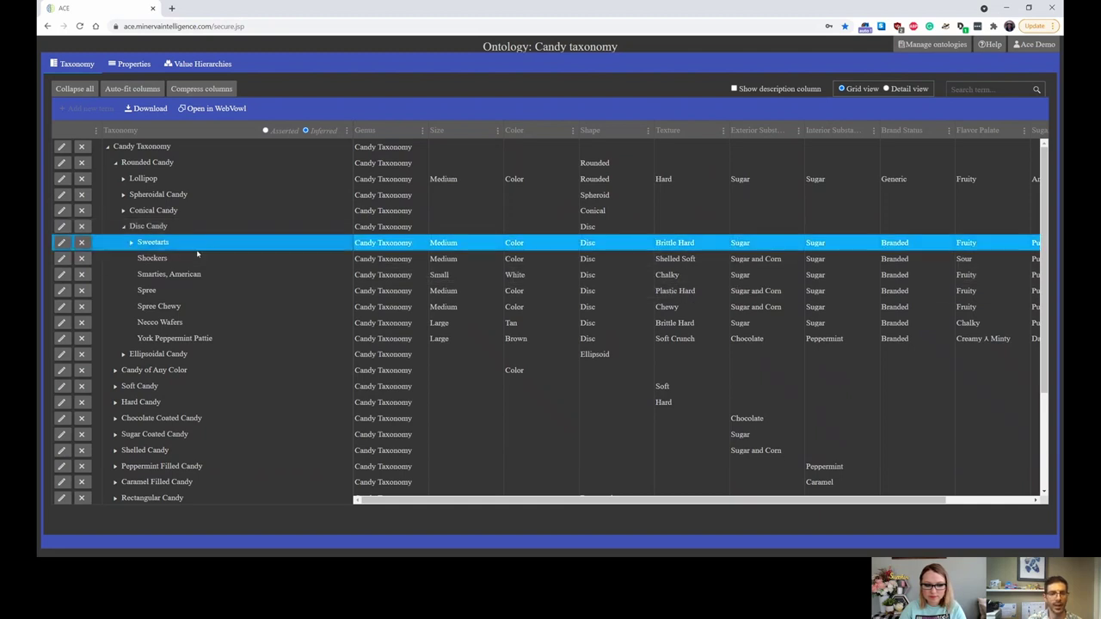
pyautogui.click(193, 258)
pyautogui.click(186, 276)
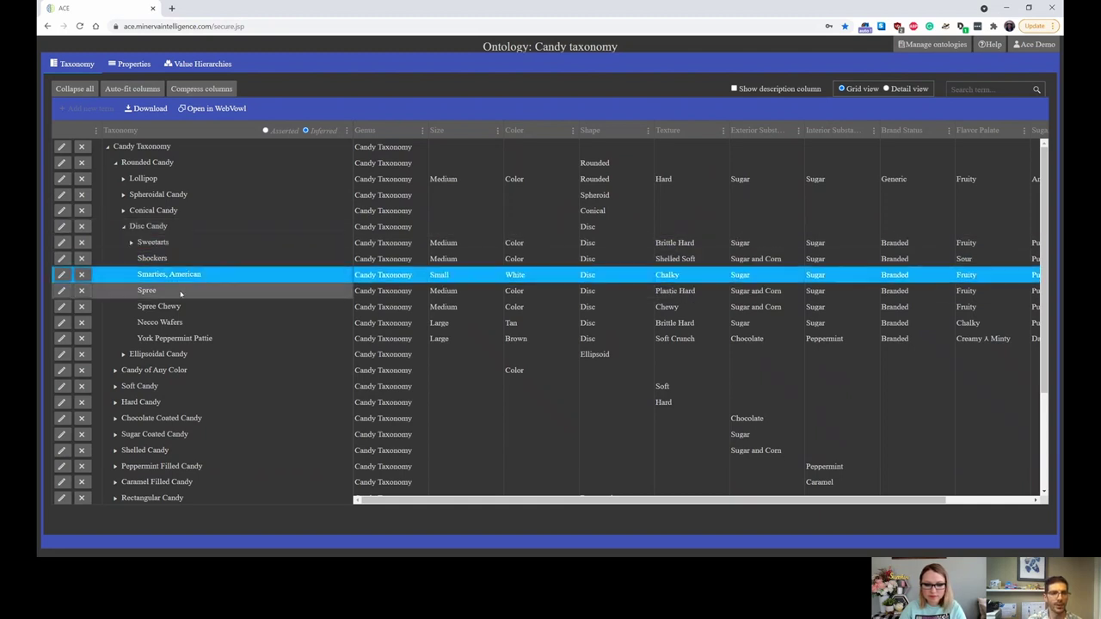
pyautogui.click(185, 291)
pyautogui.click(184, 307)
pyautogui.click(184, 322)
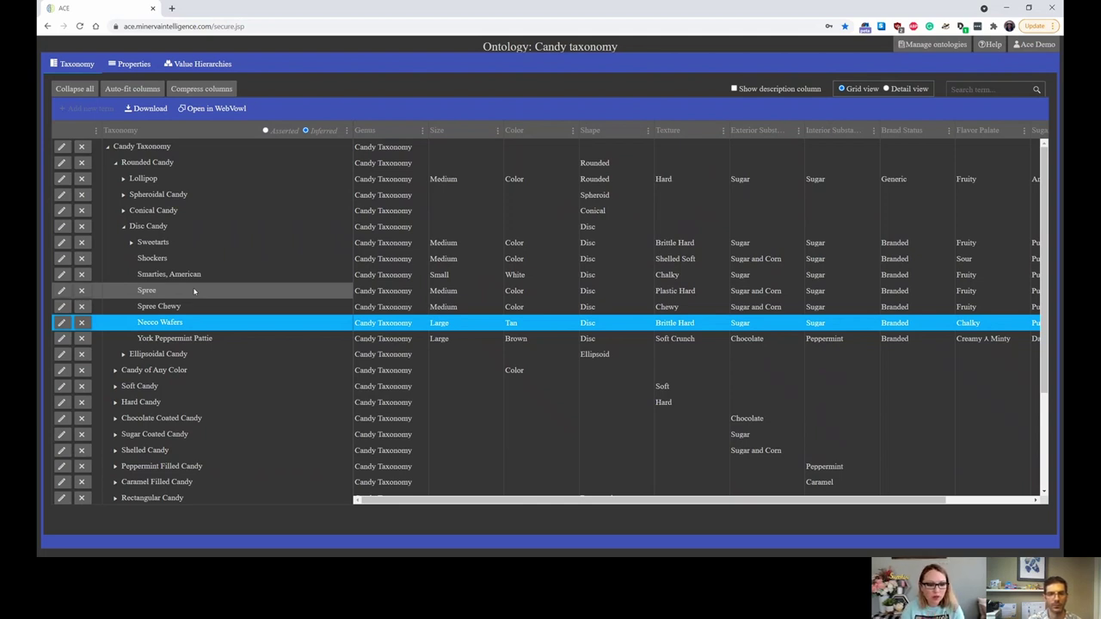
# - Collapse and re-expand Disc Candy, and compare the Shockers entry with its Disc Candy parent
pyautogui.click(123, 227)
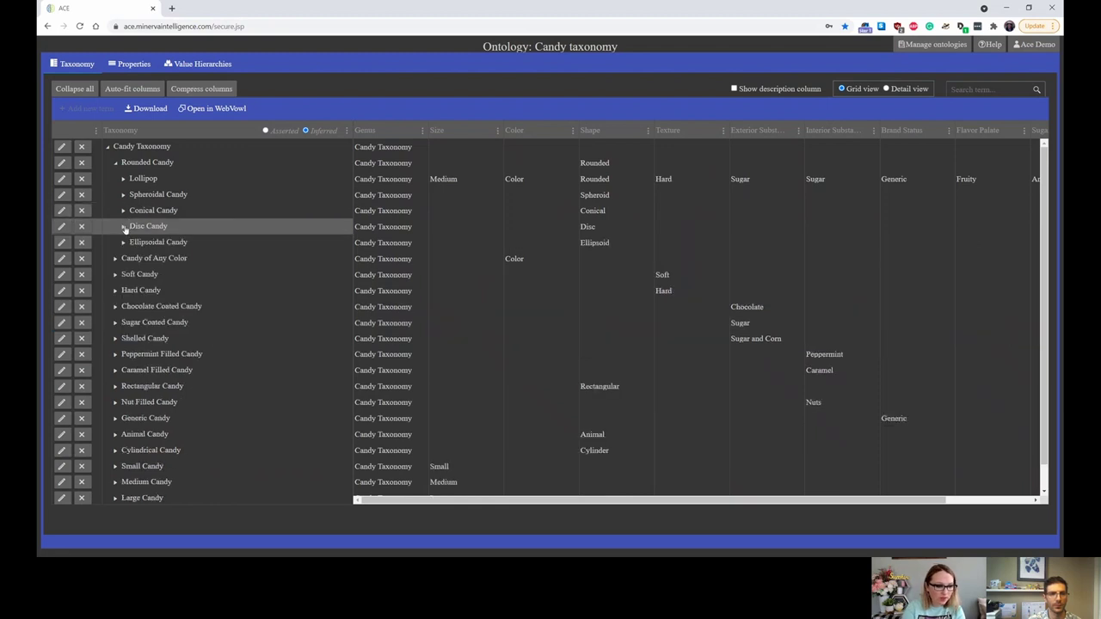
pyautogui.click(124, 227)
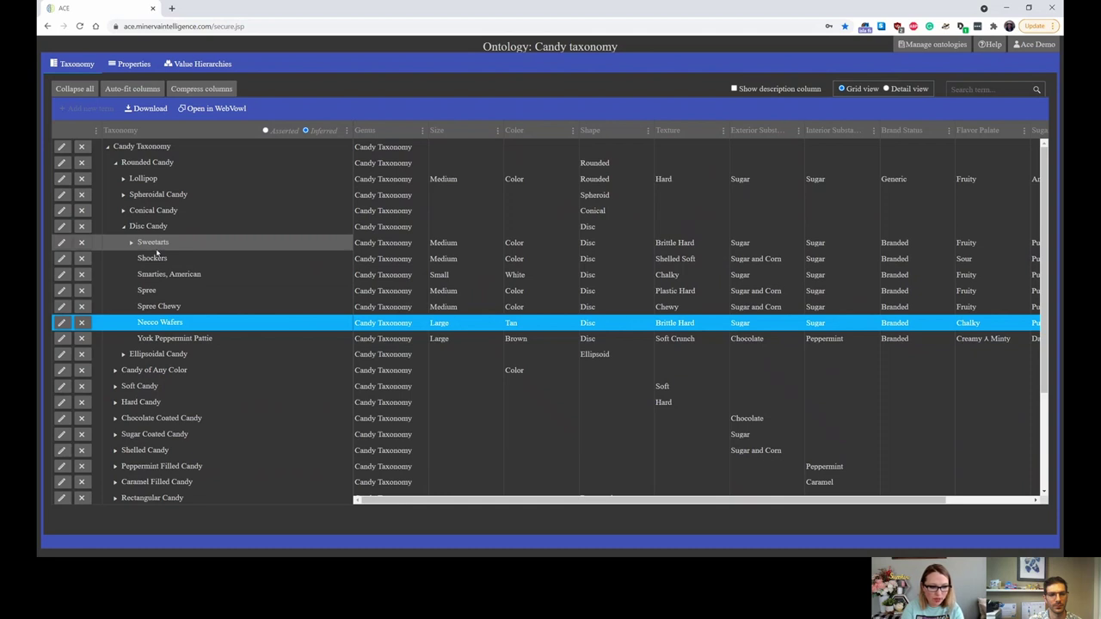
pyautogui.click(537, 229)
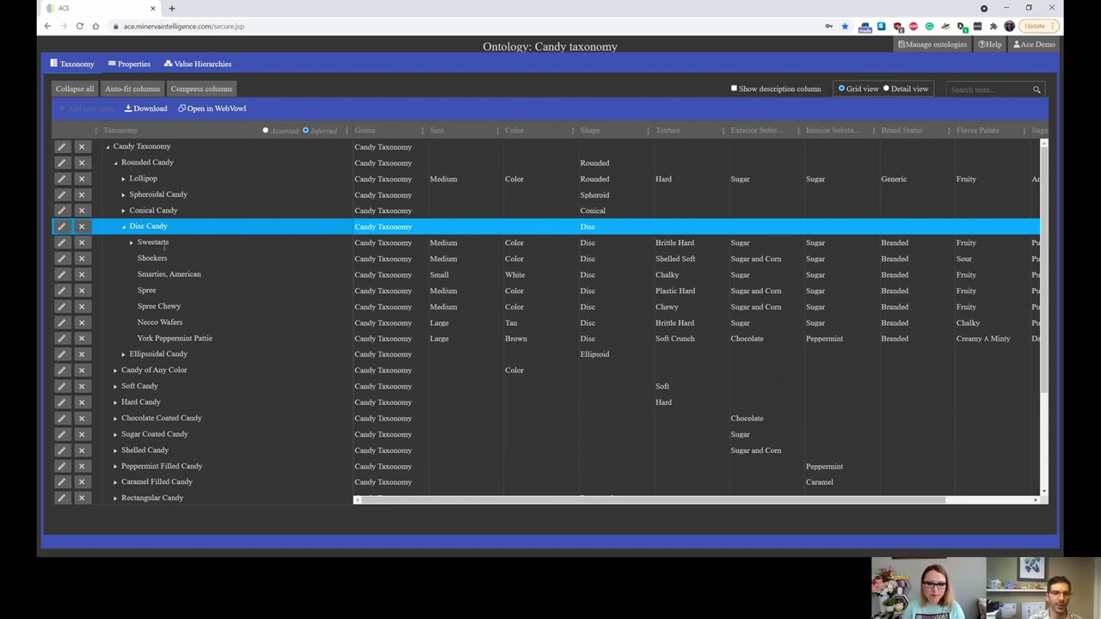
pyautogui.click(152, 259)
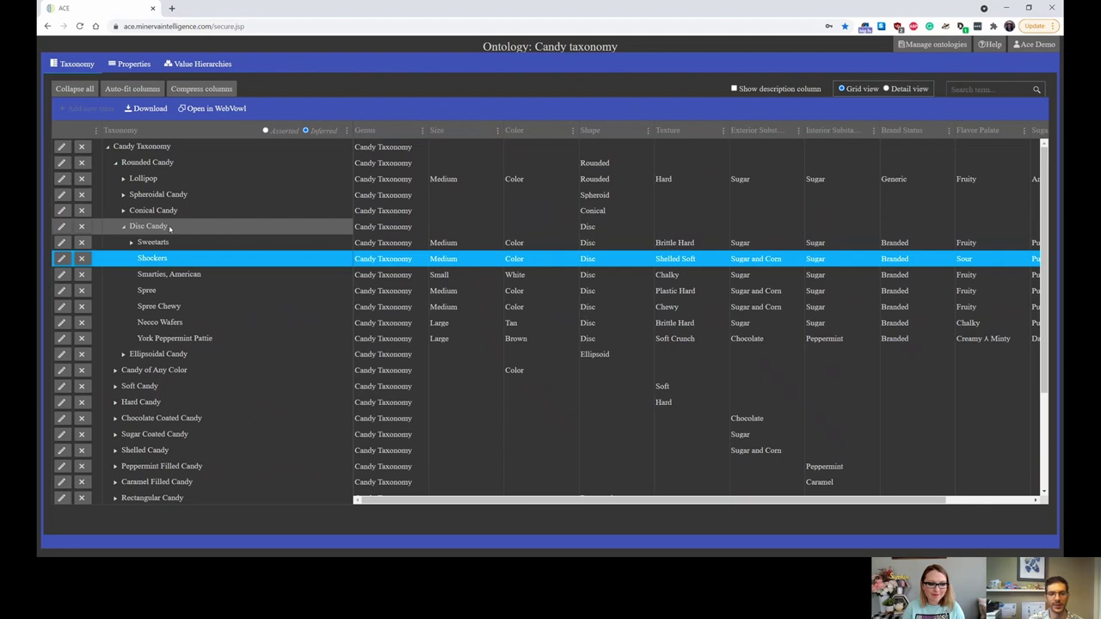
pyautogui.click(169, 228)
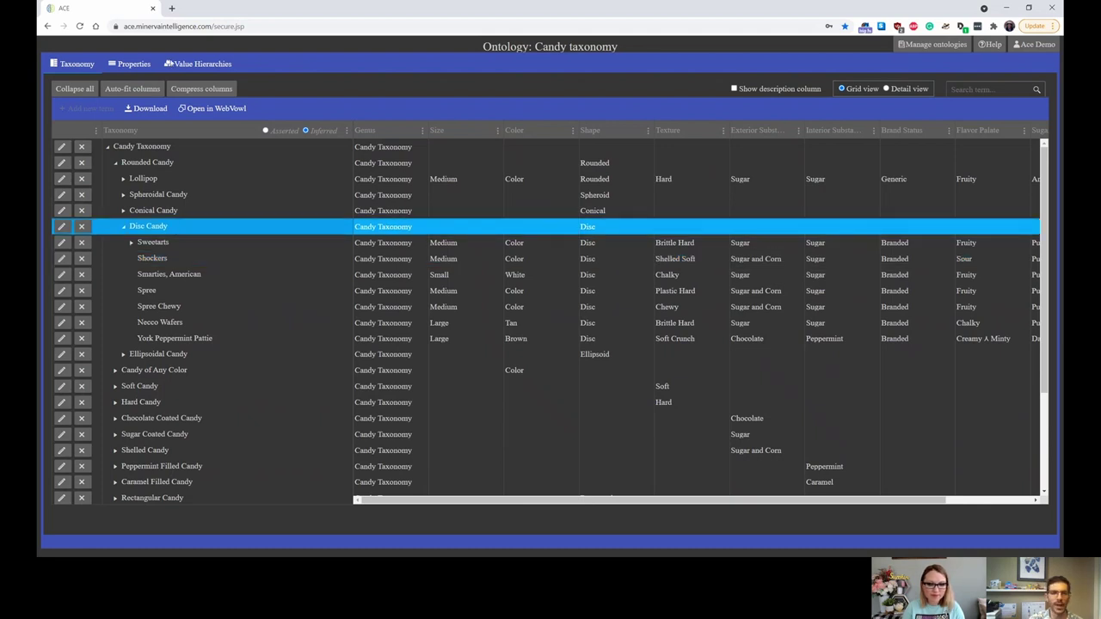
# - Open the value hierarchy tree for Shape and expand Rounded to examine how Disc sits beneath it
pyautogui.click(192, 66)
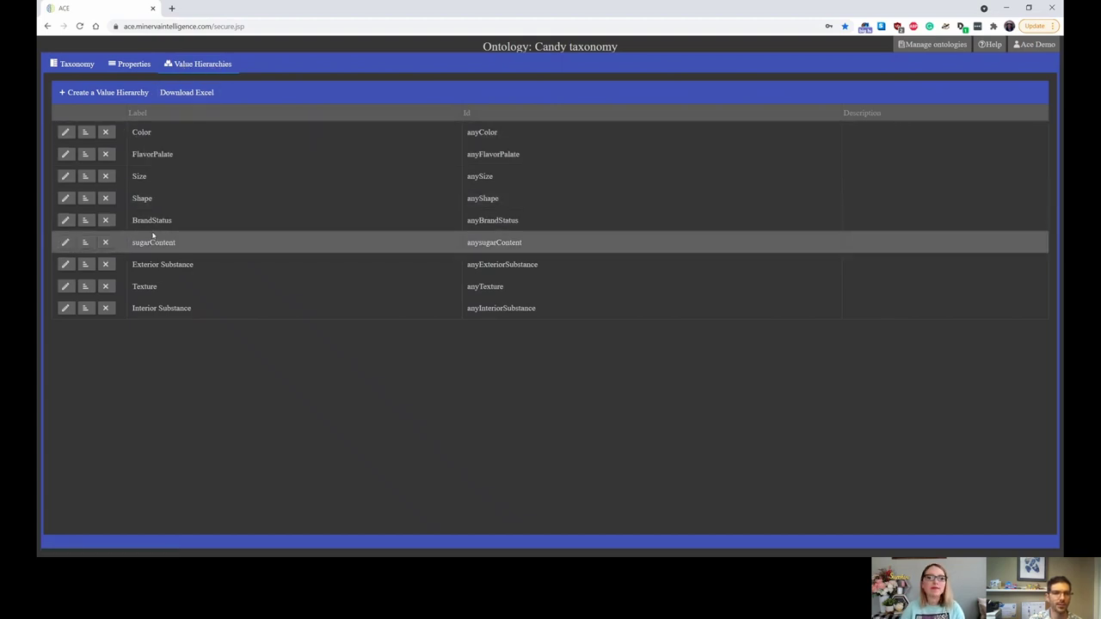
pyautogui.click(84, 198)
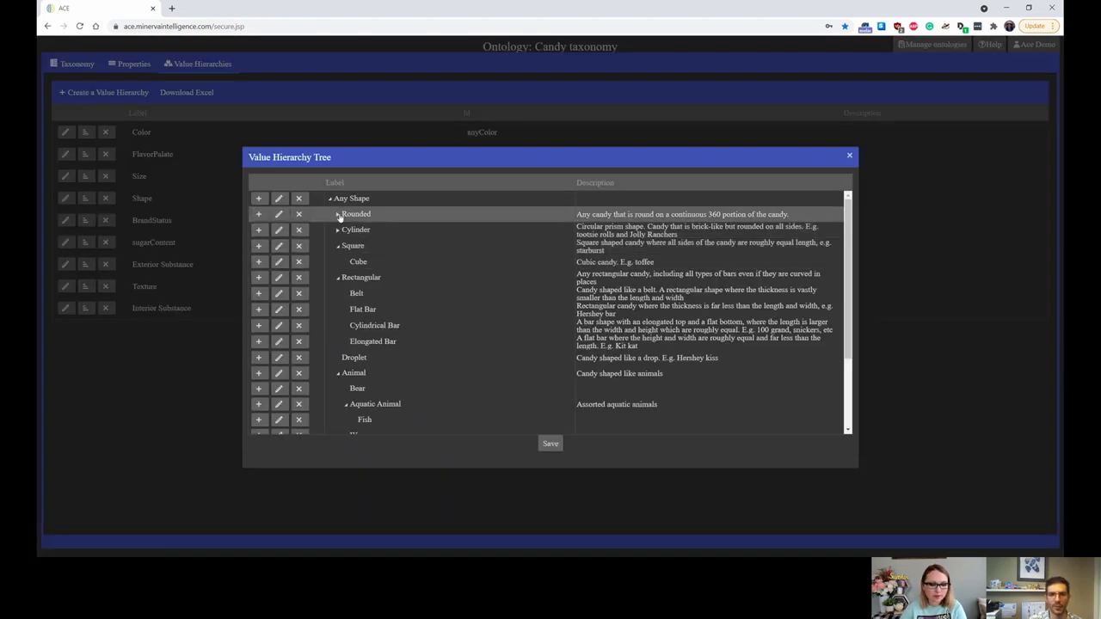
pyautogui.click(338, 214)
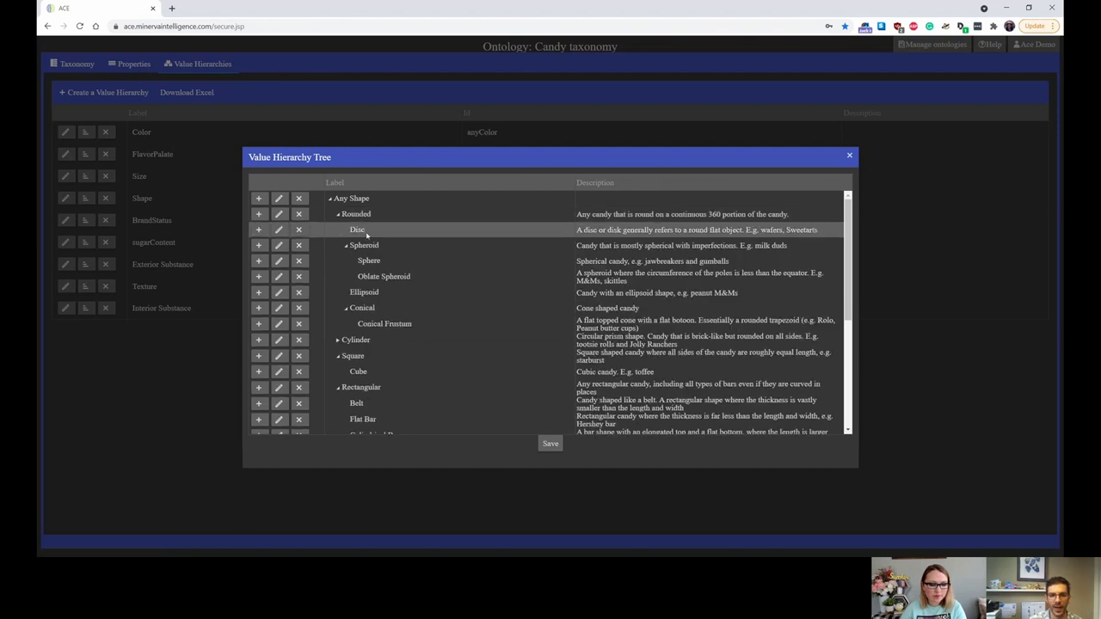
pyautogui.click(357, 230)
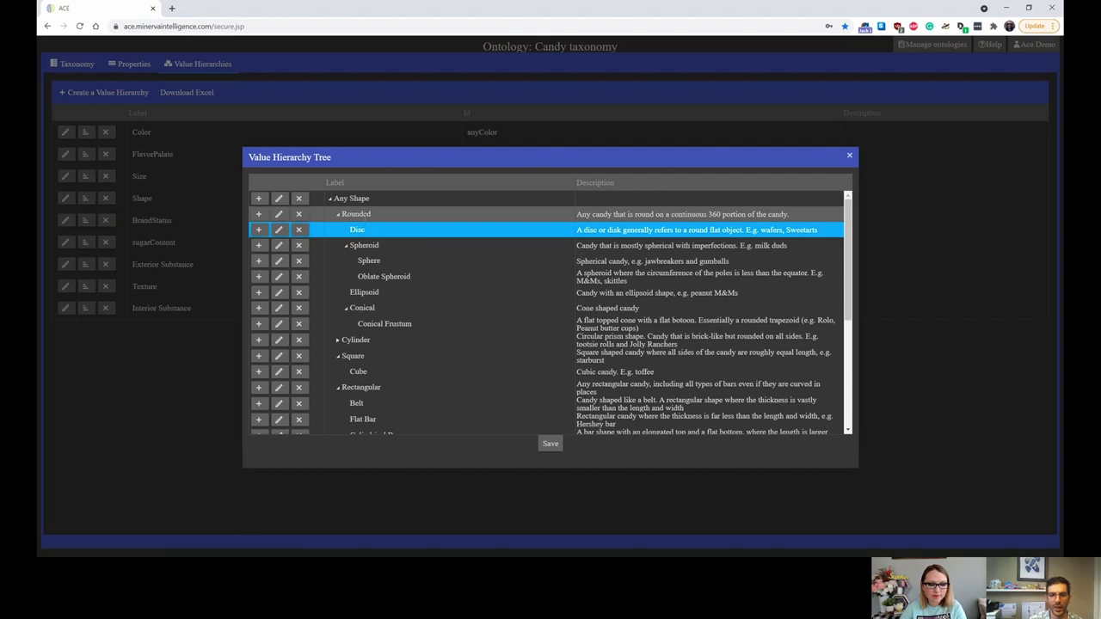
pyautogui.click(365, 216)
pyautogui.click(367, 230)
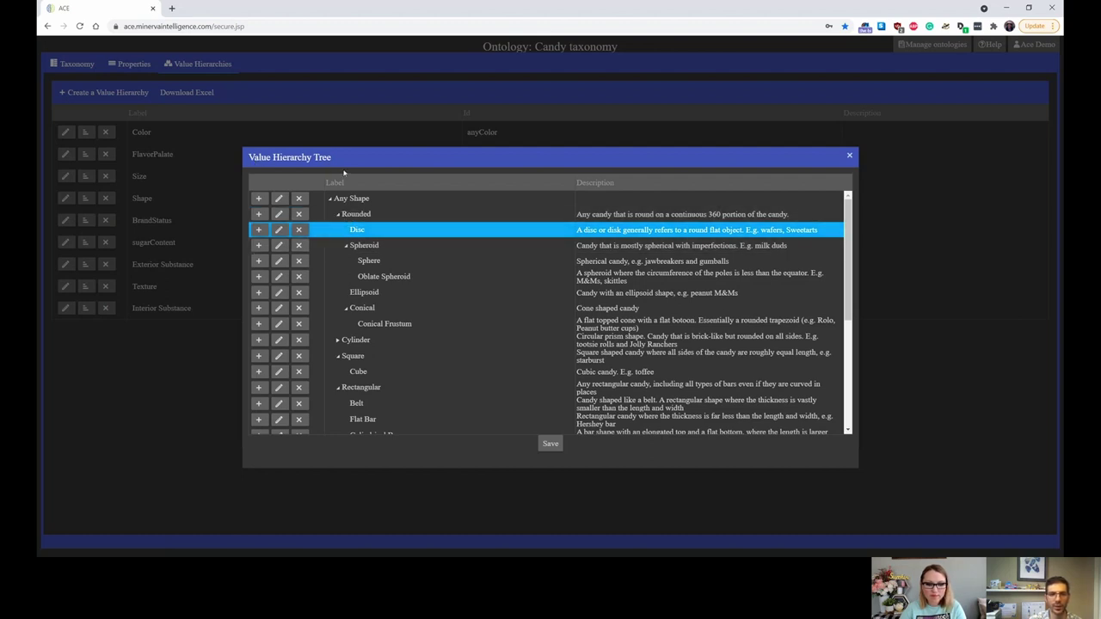
# - Collapse Rounded and Rectangular, examine the Animal shape with its Bear, Worm and Aquatic Animal values, and close the tree
pyautogui.click(336, 215)
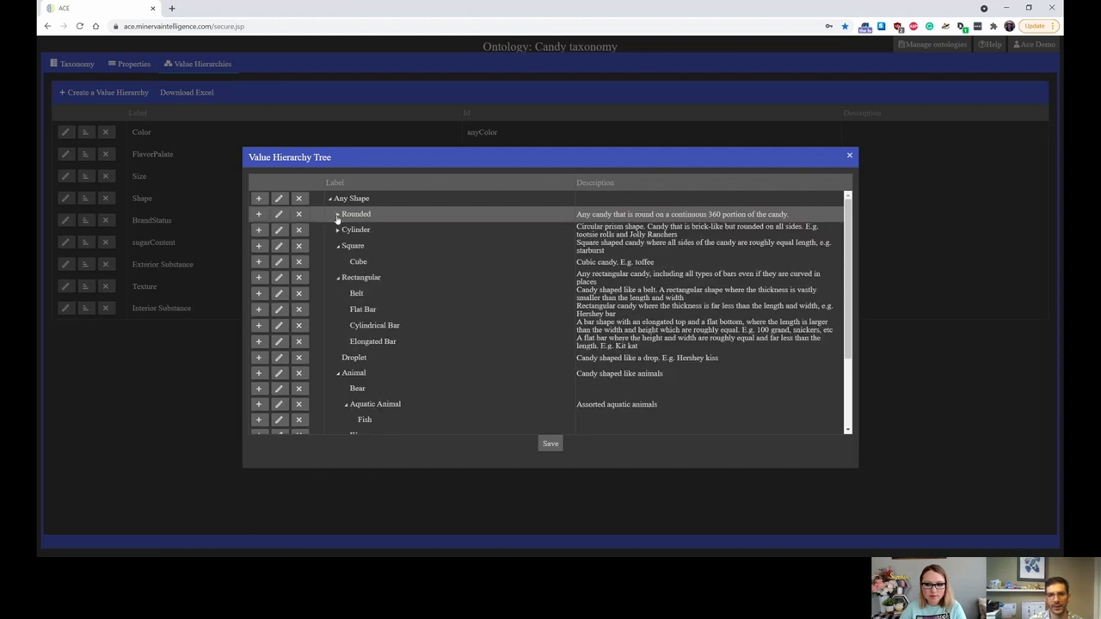
pyautogui.click(339, 279)
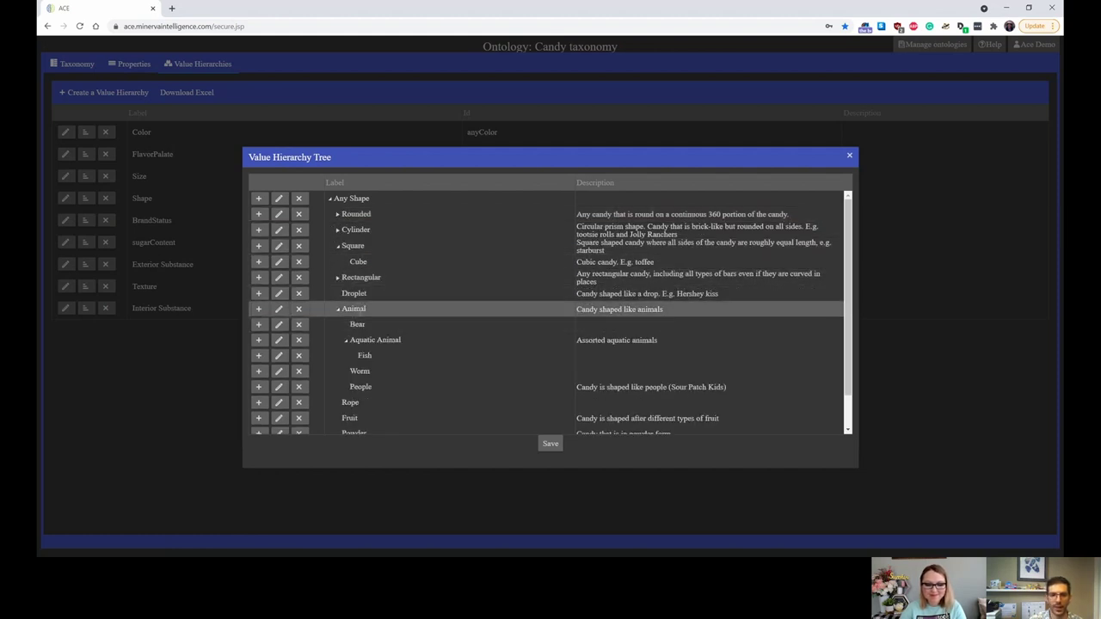
pyautogui.click(354, 309)
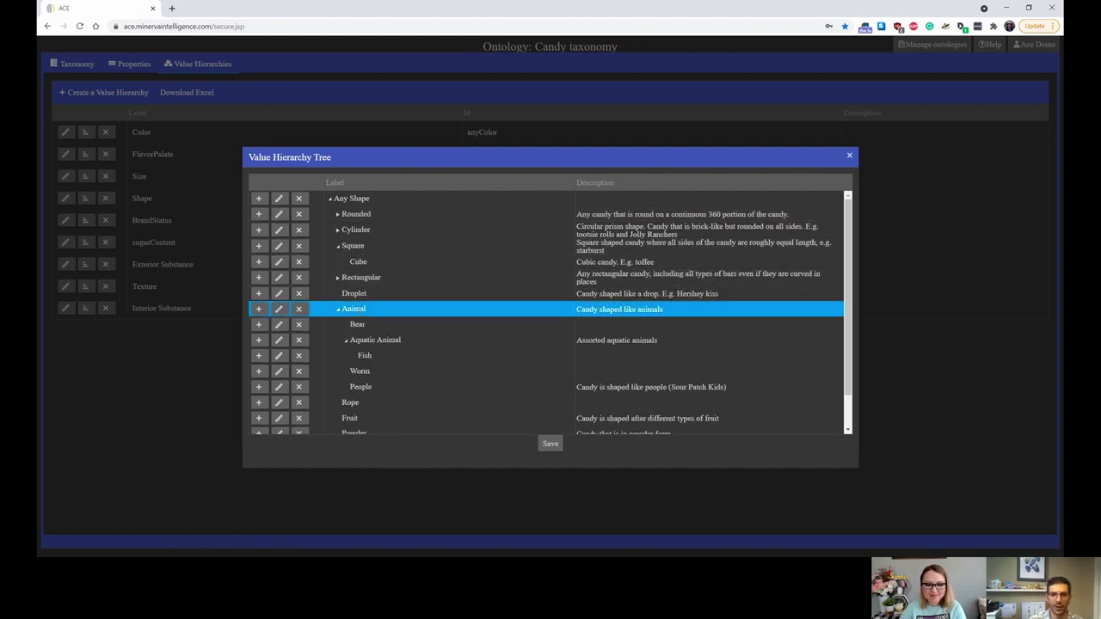
pyautogui.click(372, 324)
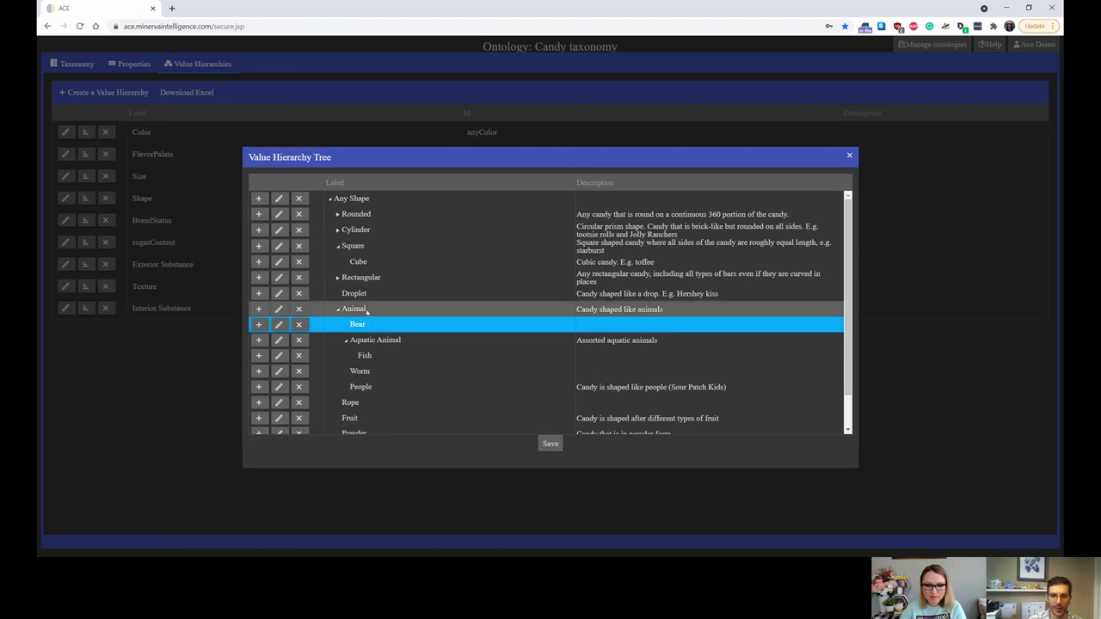
pyautogui.click(371, 309)
pyautogui.click(366, 371)
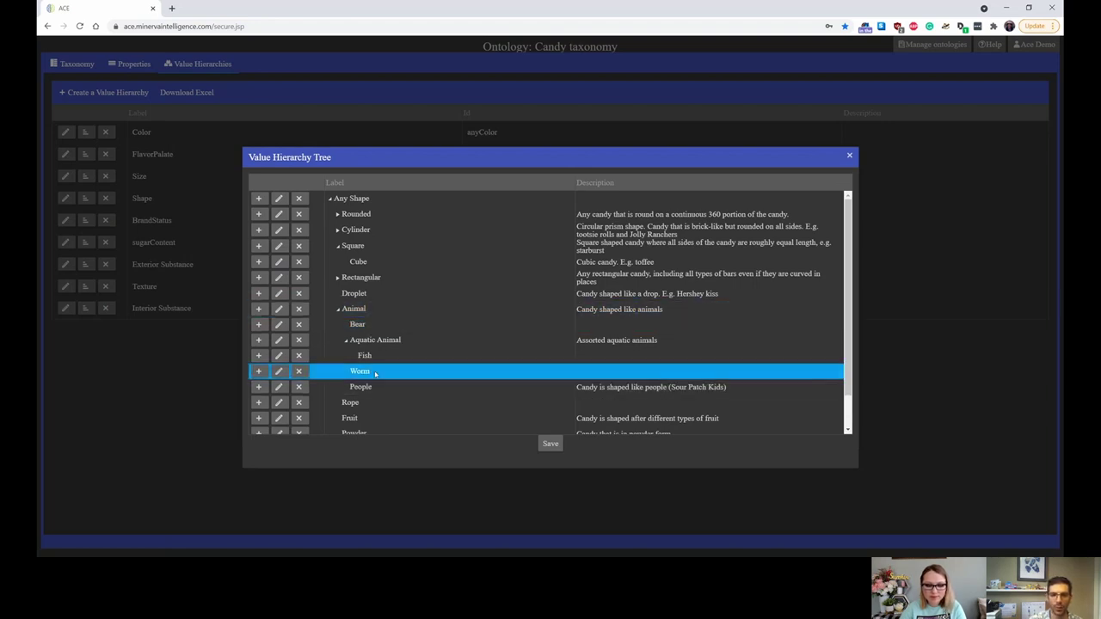
pyautogui.click(378, 343)
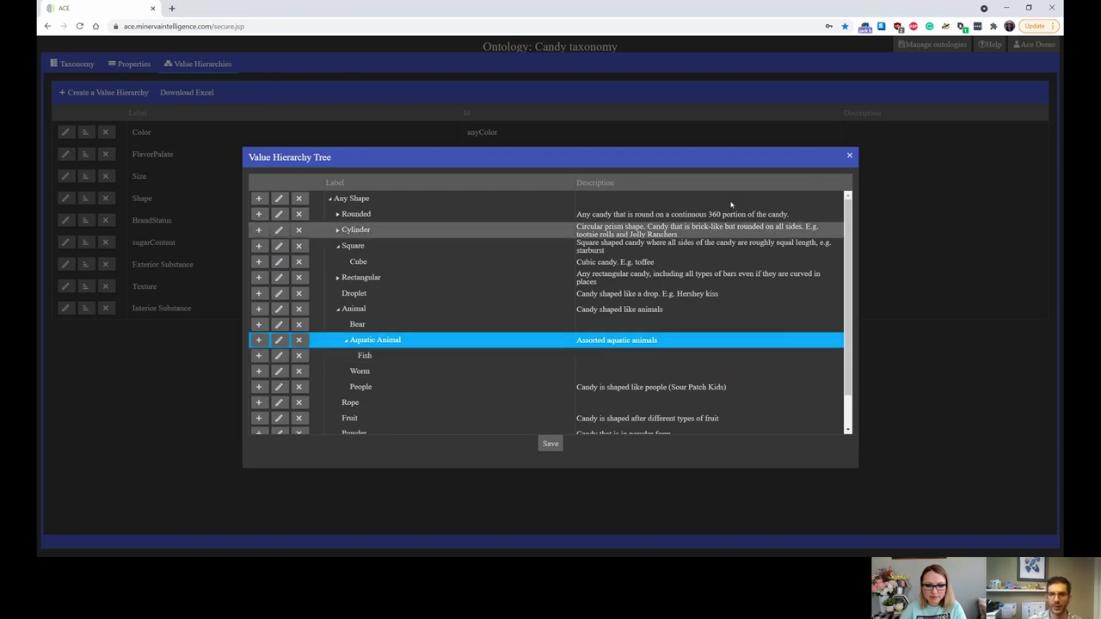
pyautogui.click(850, 157)
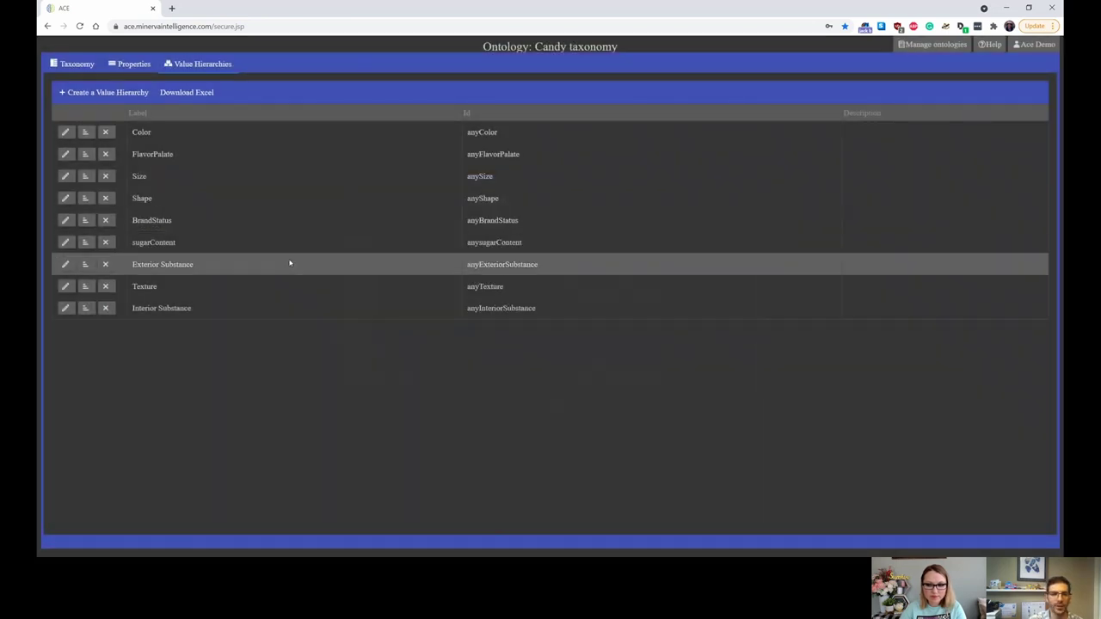
# - View the descriptions in the Size value hierarchy, close it and return to the candy taxonomy
pyautogui.click(85, 177)
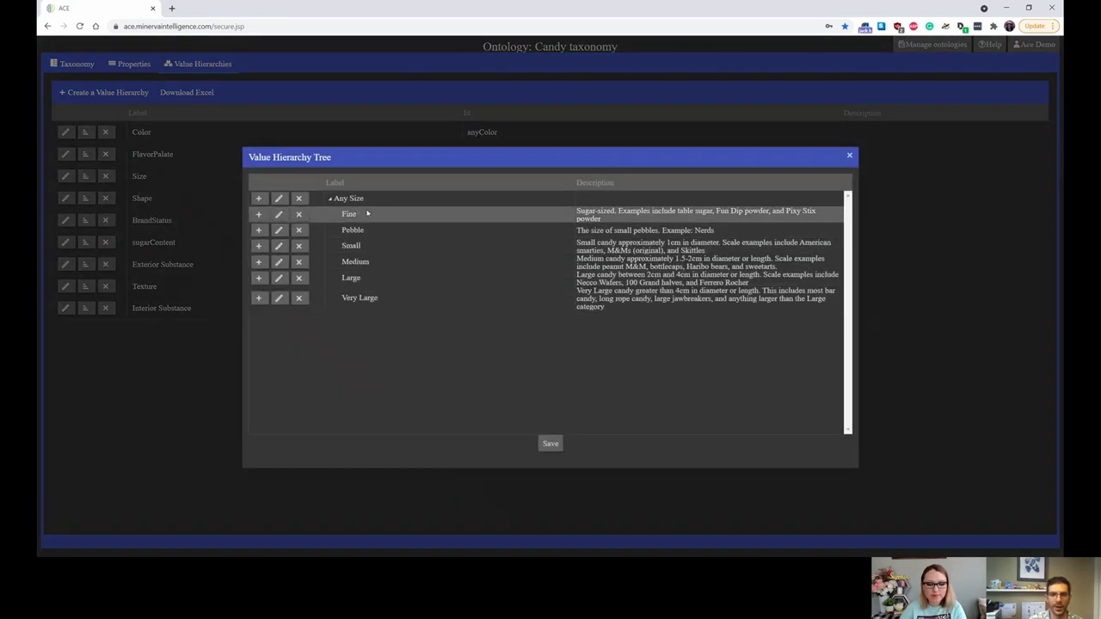
pyautogui.click(850, 156)
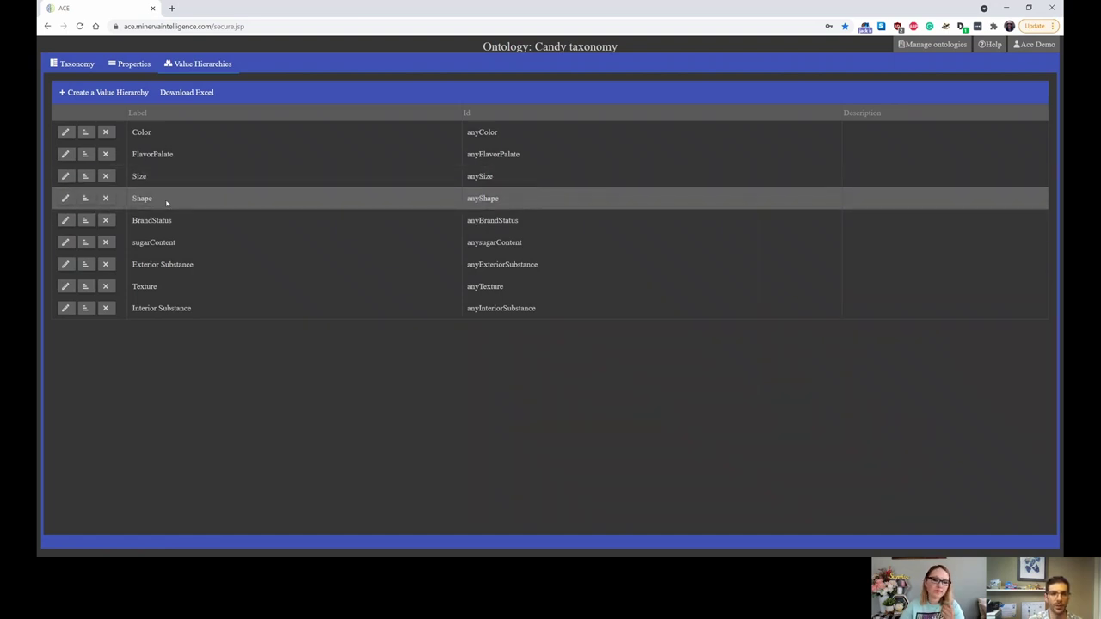
pyautogui.click(91, 65)
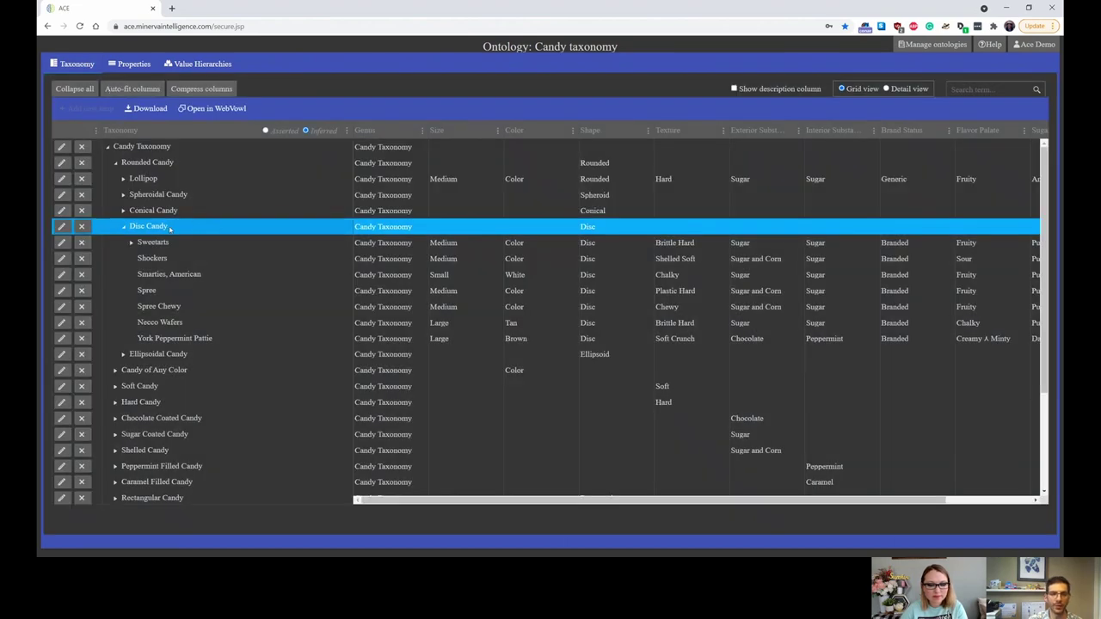
# - Collapse Disc Candy and Rounded Candy, and expand Hard Candy to show the terms beneath it
pyautogui.click(124, 227)
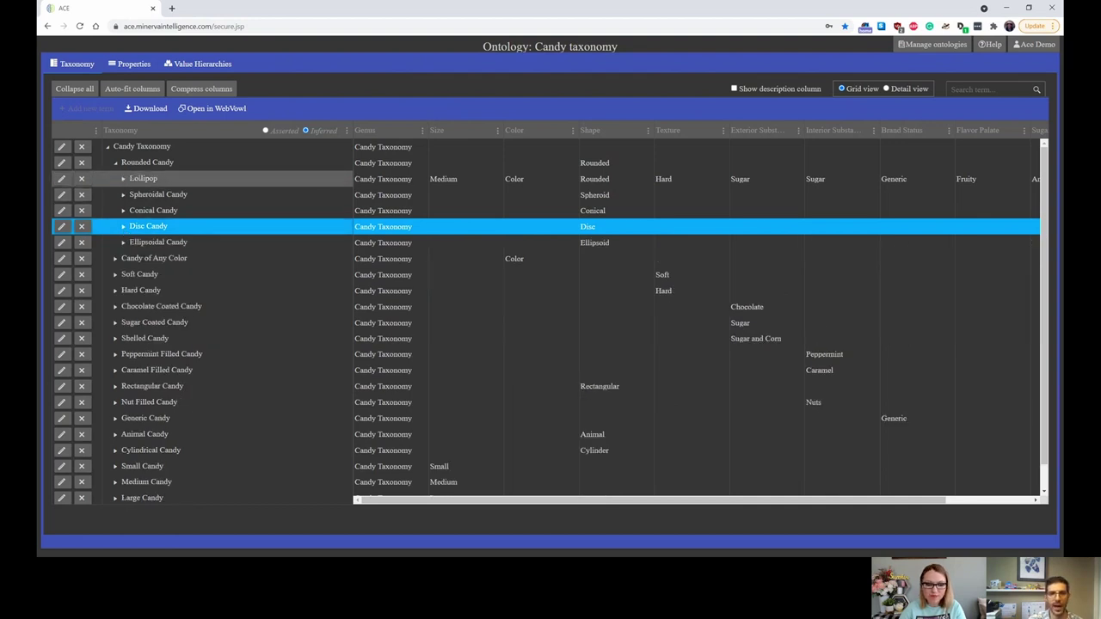
pyautogui.click(116, 163)
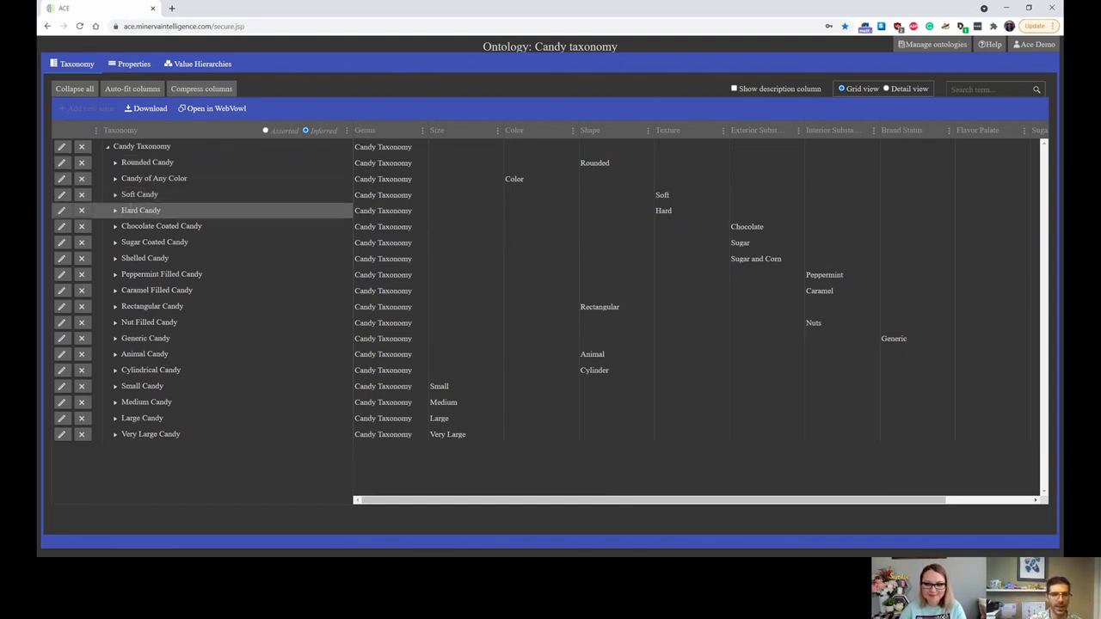
pyautogui.click(116, 212)
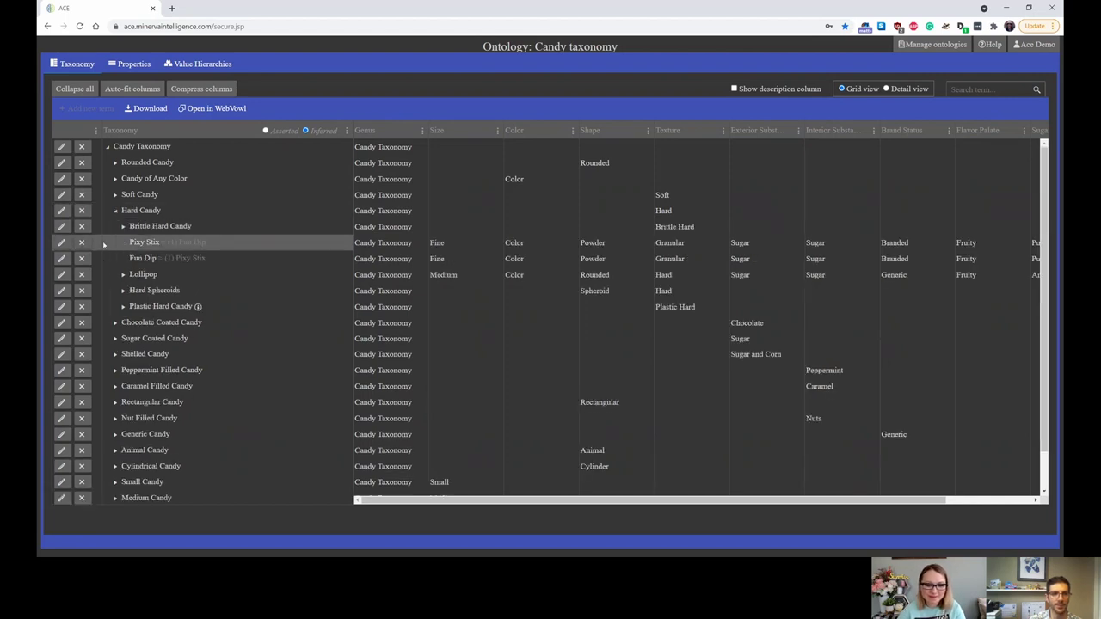
# - Compare the equivalent terms Pixy Stix and Fun Dip under Hard Candy across all property columns, through Sugar Content
pyautogui.click(142, 258)
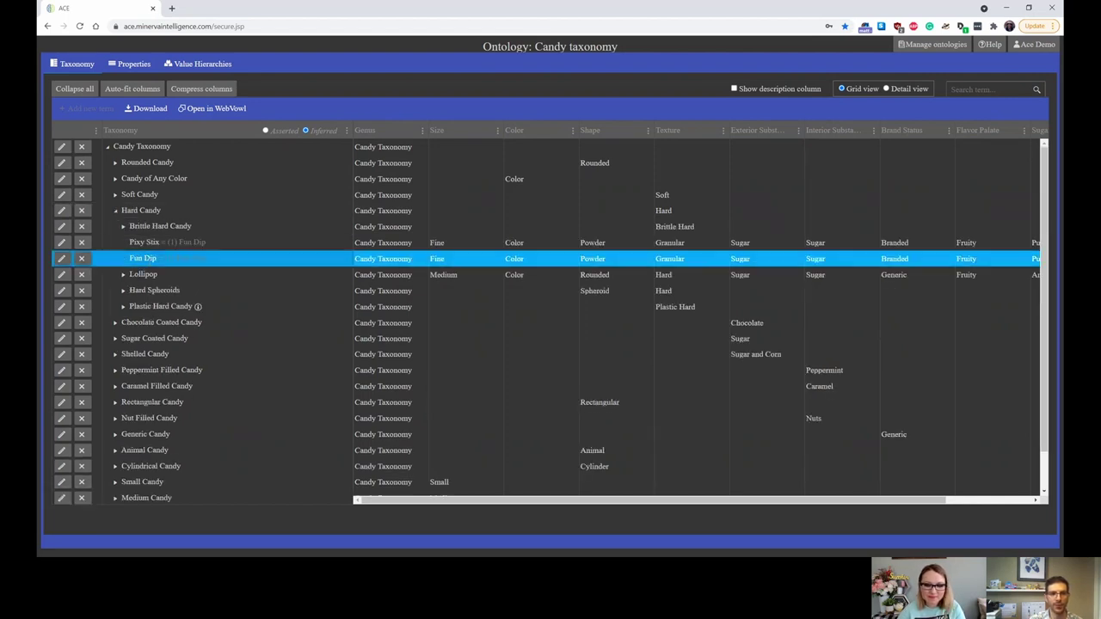
pyautogui.click(169, 246)
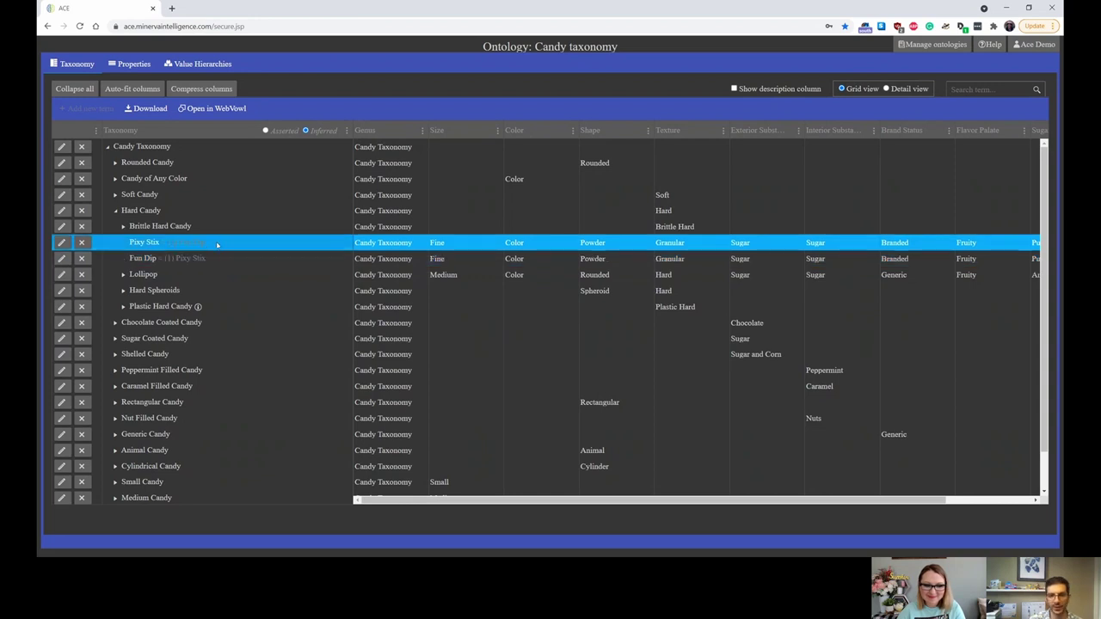
pyautogui.moveTo(212, 260); pyautogui.dragTo(210, 258)
pyautogui.click(210, 258)
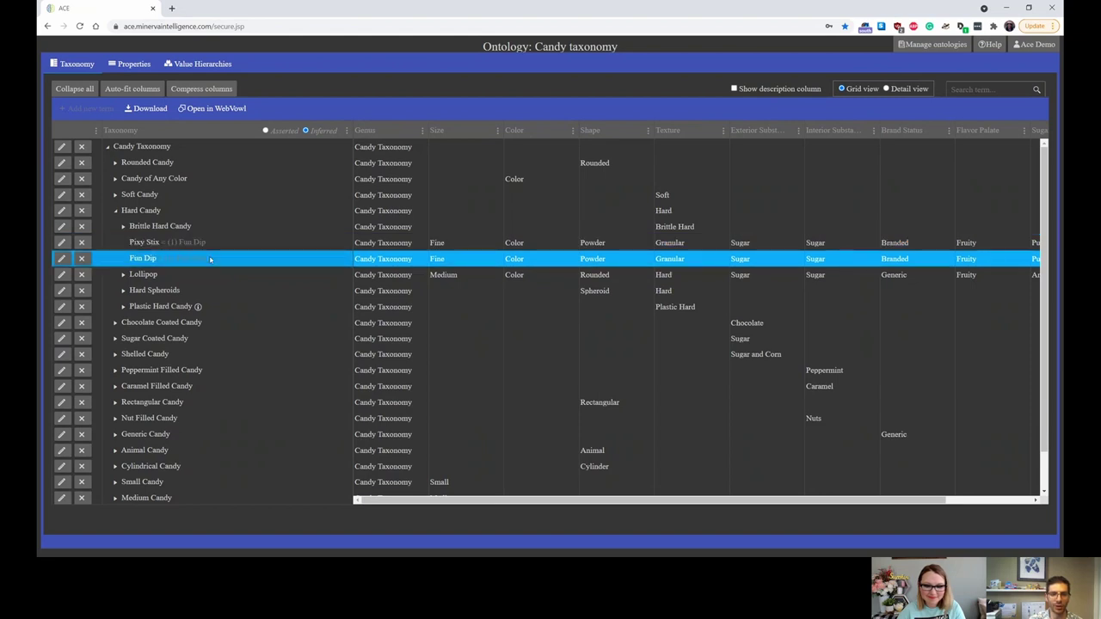
pyautogui.click(207, 249)
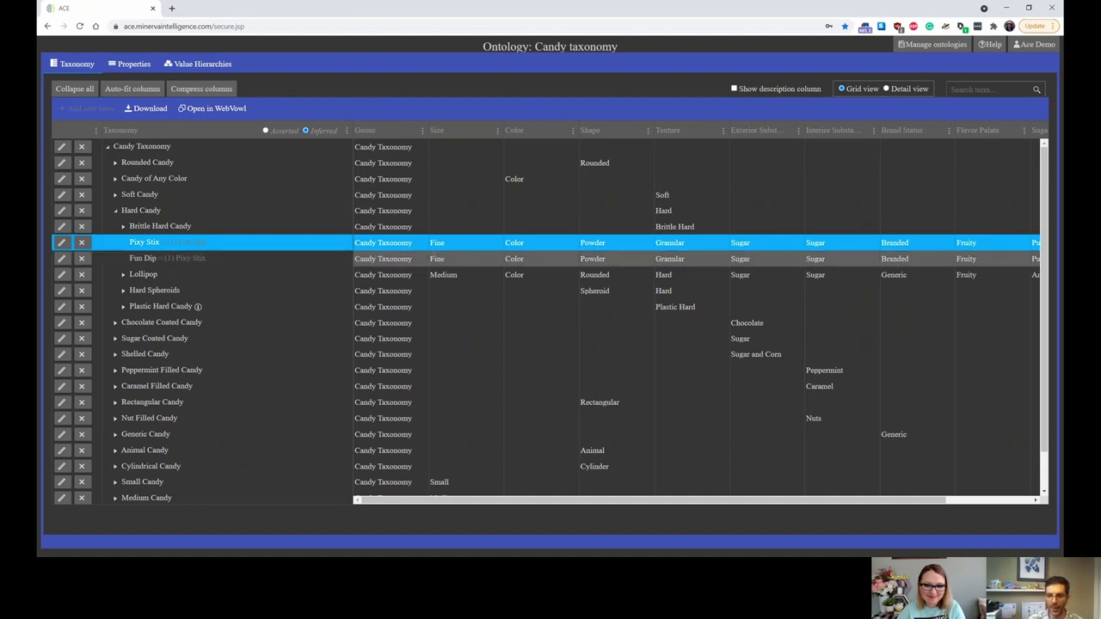
pyautogui.moveTo(455, 496); pyautogui.dragTo(542, 503)
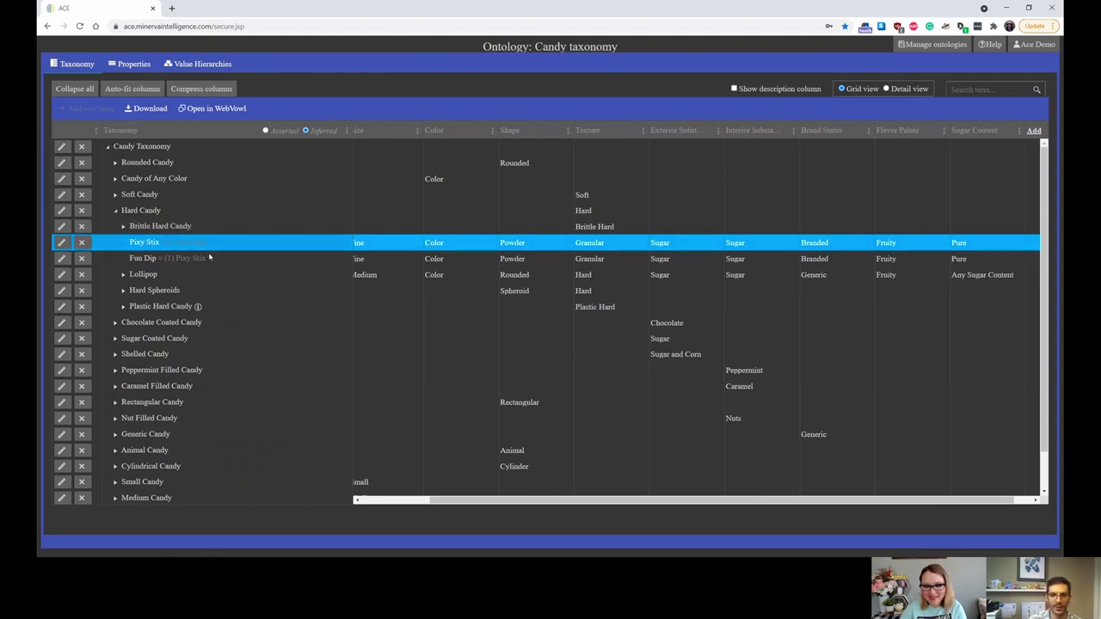
pyautogui.moveTo(487, 500); pyautogui.dragTo(418, 500)
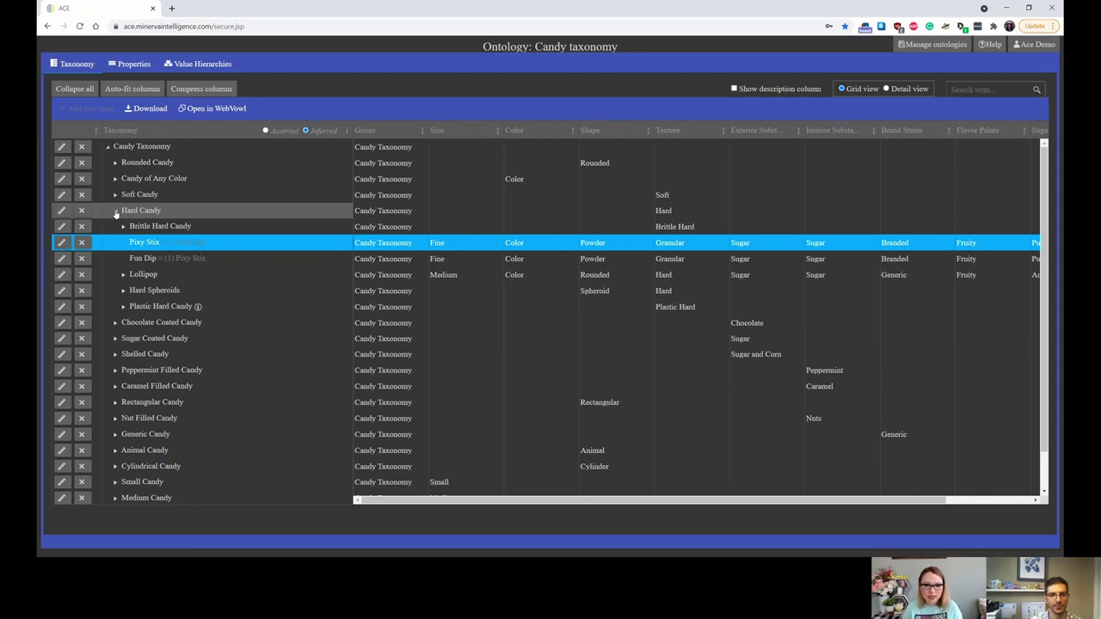
# - Expand Chocolate Coated Candy and its Soft Chocolate Candy branch, and examine the property values of the candies listed there
pyautogui.click(115, 323)
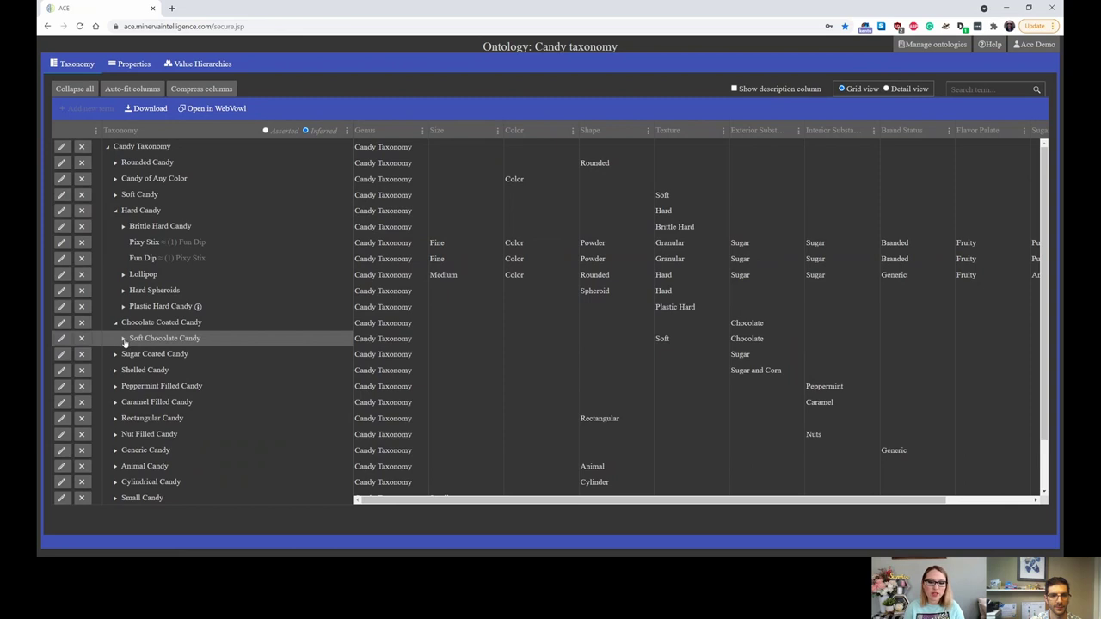
pyautogui.click(124, 340)
pyautogui.scroll(-1, 247, 355)
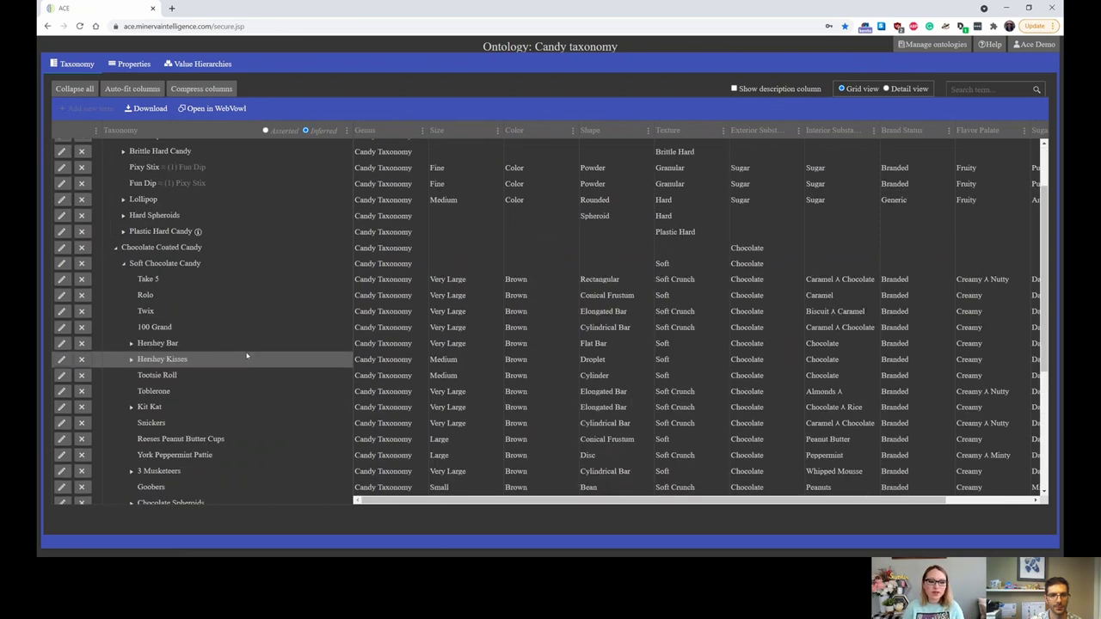
pyautogui.scroll(-1, 247, 355)
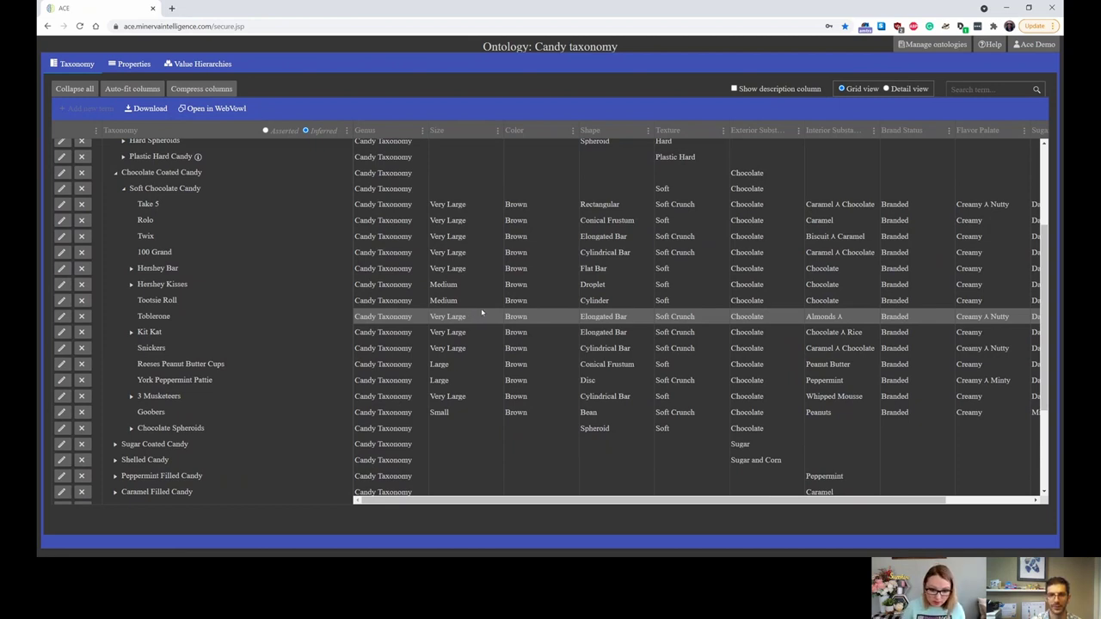
pyautogui.scroll(3, 414, 254)
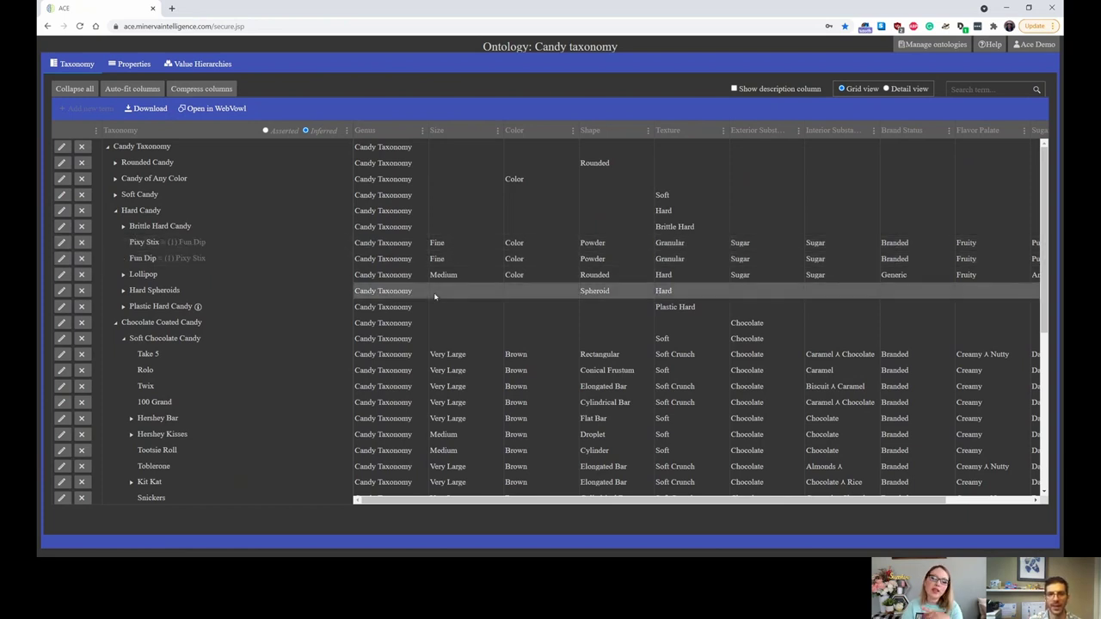
pyautogui.scroll(-1, 435, 296)
pyautogui.scroll(-4, 436, 296)
pyautogui.scroll(4, 446, 284)
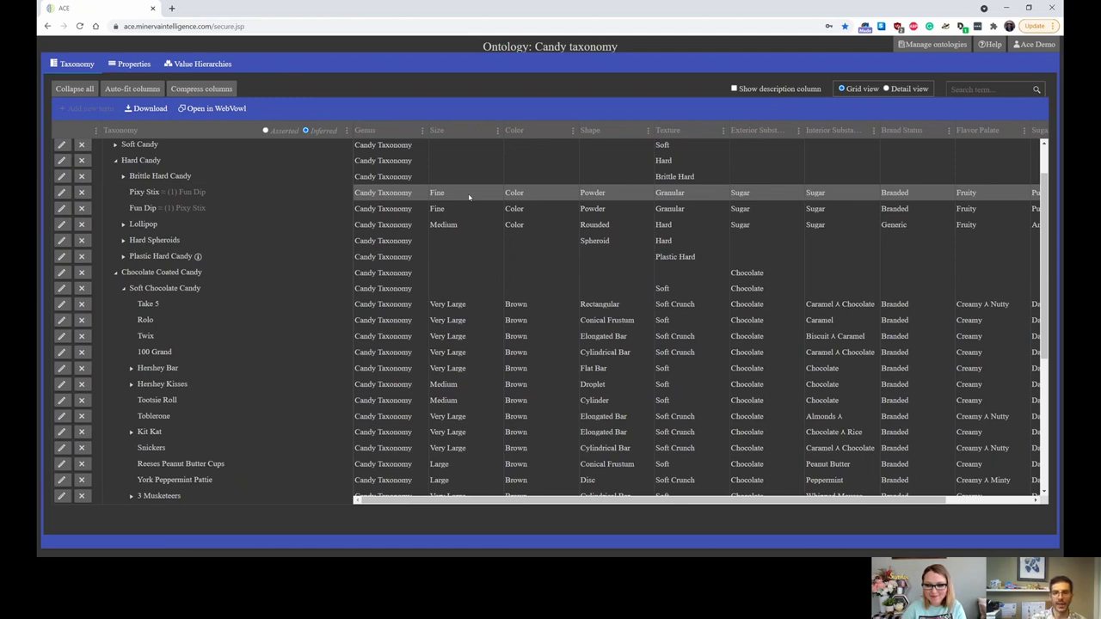
pyautogui.scroll(1, 469, 197)
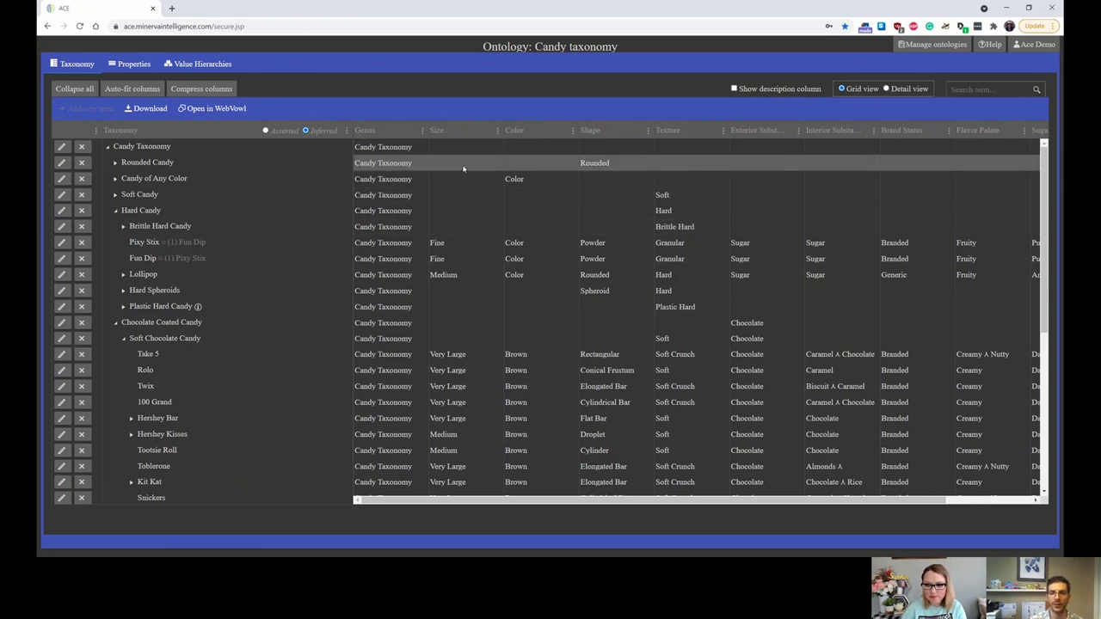
# - Collapse Hard Candy and show the properties of Kit Kat, under Soft Chocolate Candy, in the detail view
pyautogui.click(115, 210)
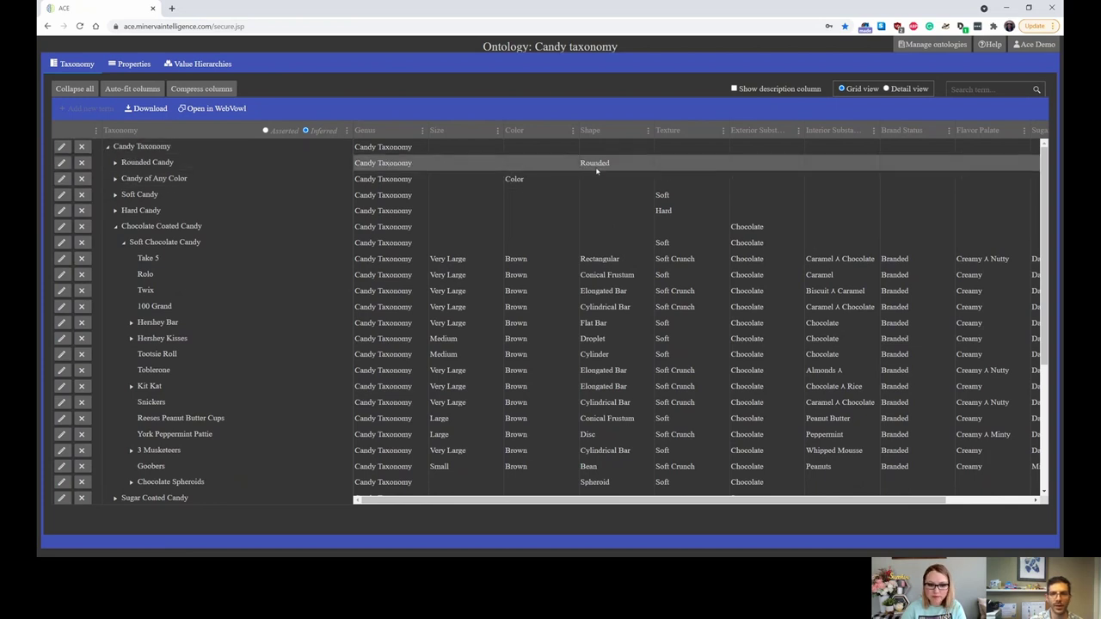
pyautogui.click(464, 162)
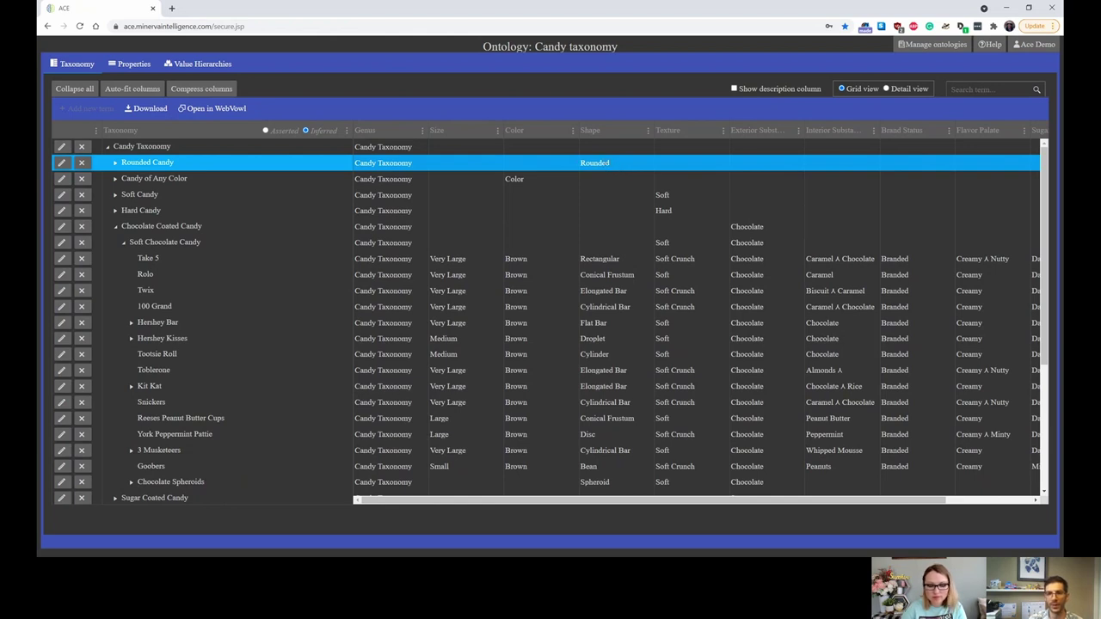
pyautogui.scroll(-1, 473, 260)
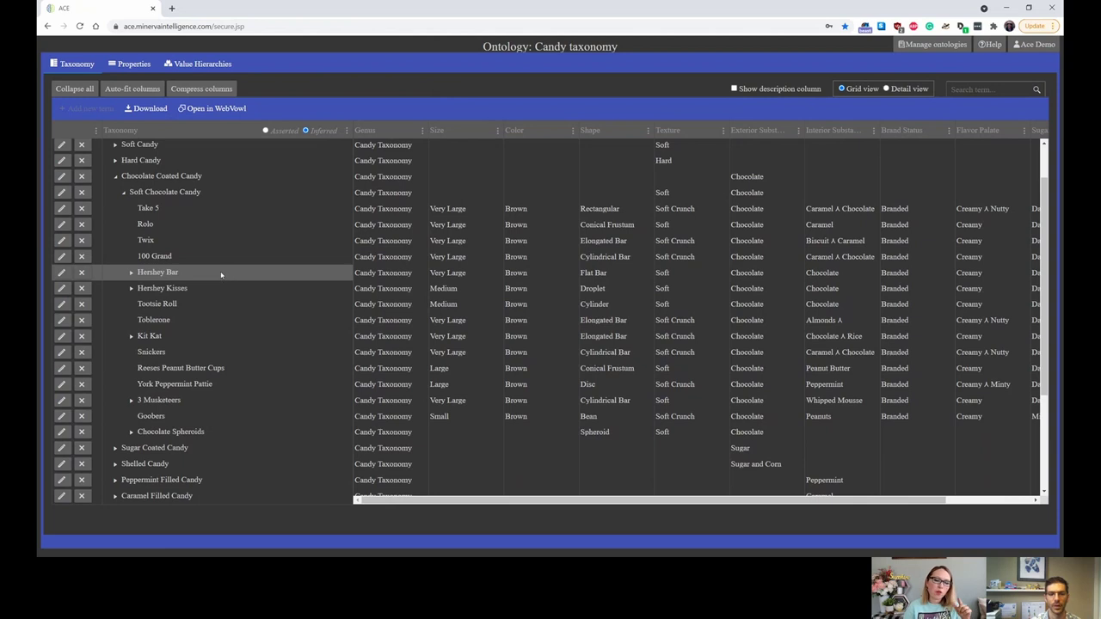
pyautogui.click(169, 337)
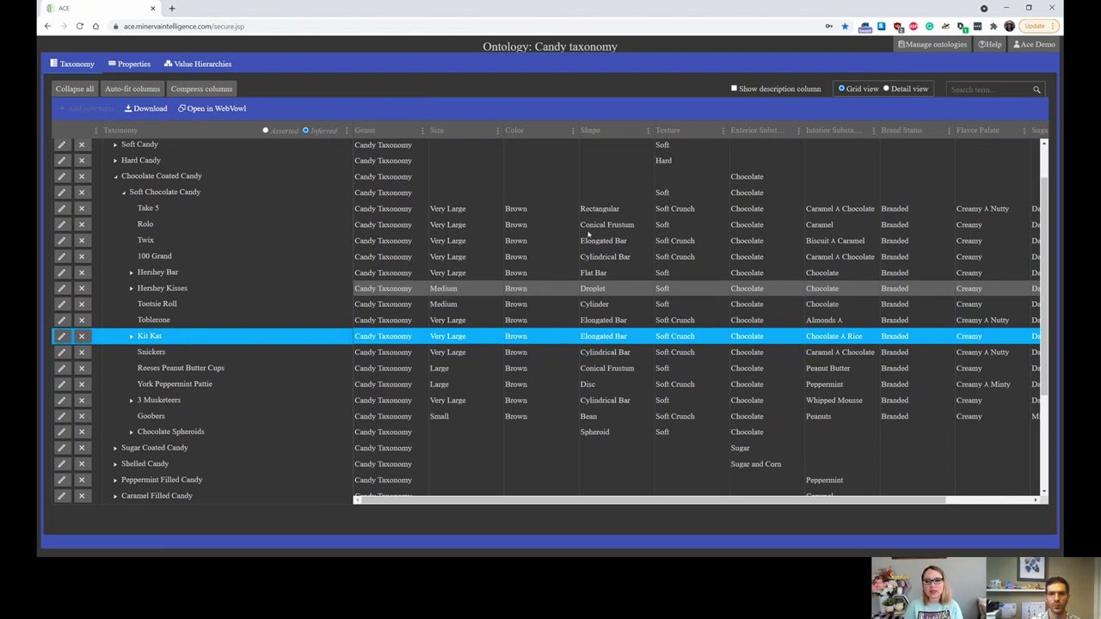
pyautogui.click(888, 89)
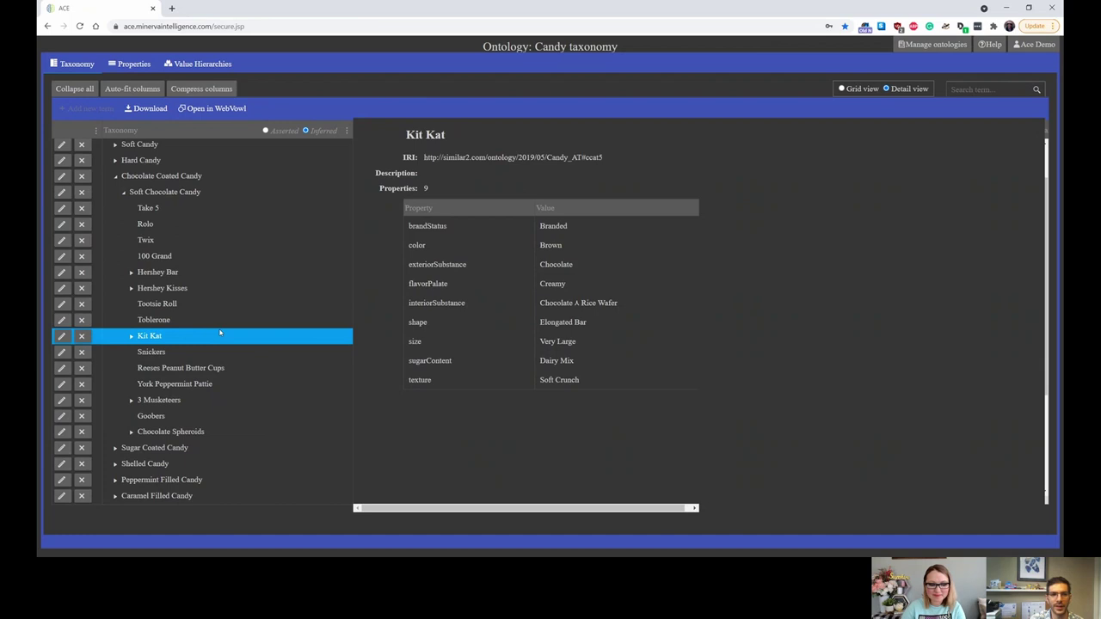
pyautogui.scroll(2, 219, 332)
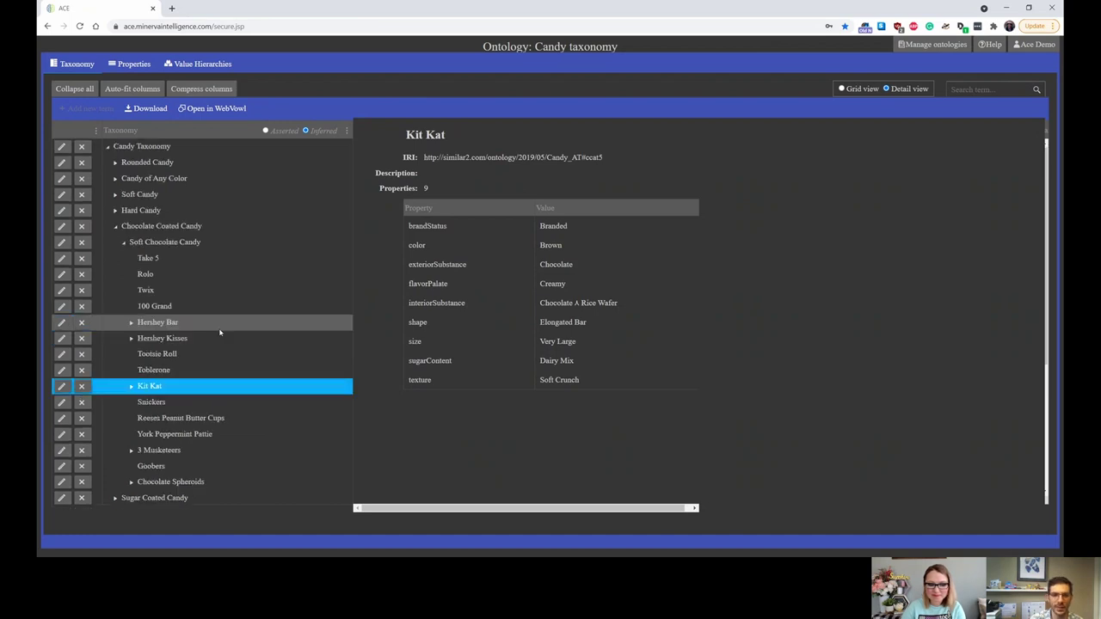
# - View the property details of Lollipop under Hard Candy, and expand its child terms in the grid view
pyautogui.click(133, 275)
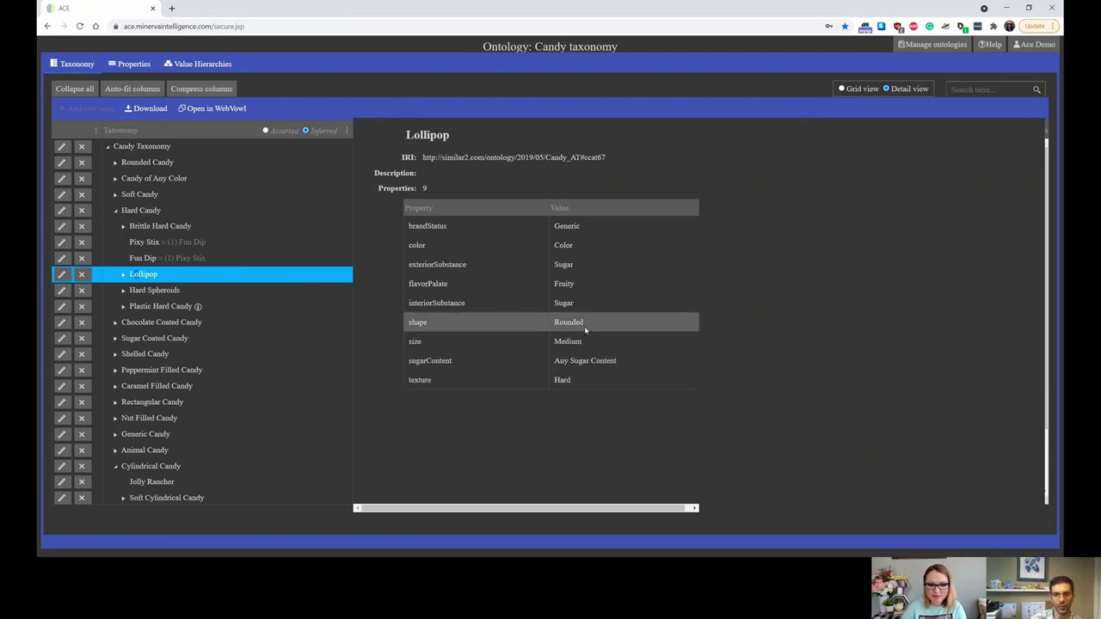
pyautogui.click(843, 90)
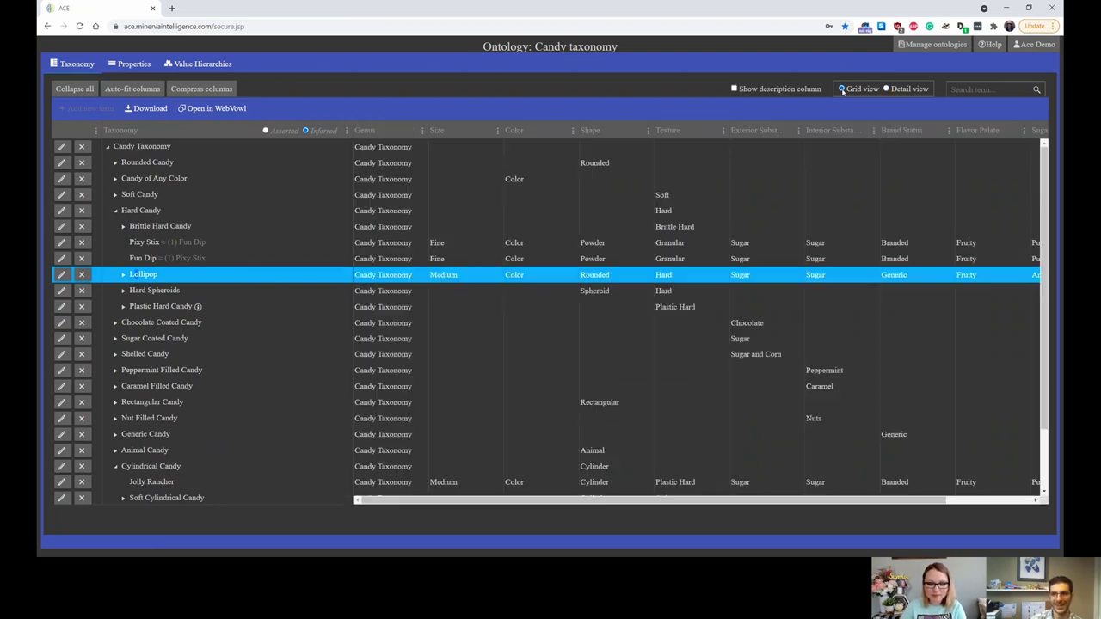
pyautogui.click(125, 275)
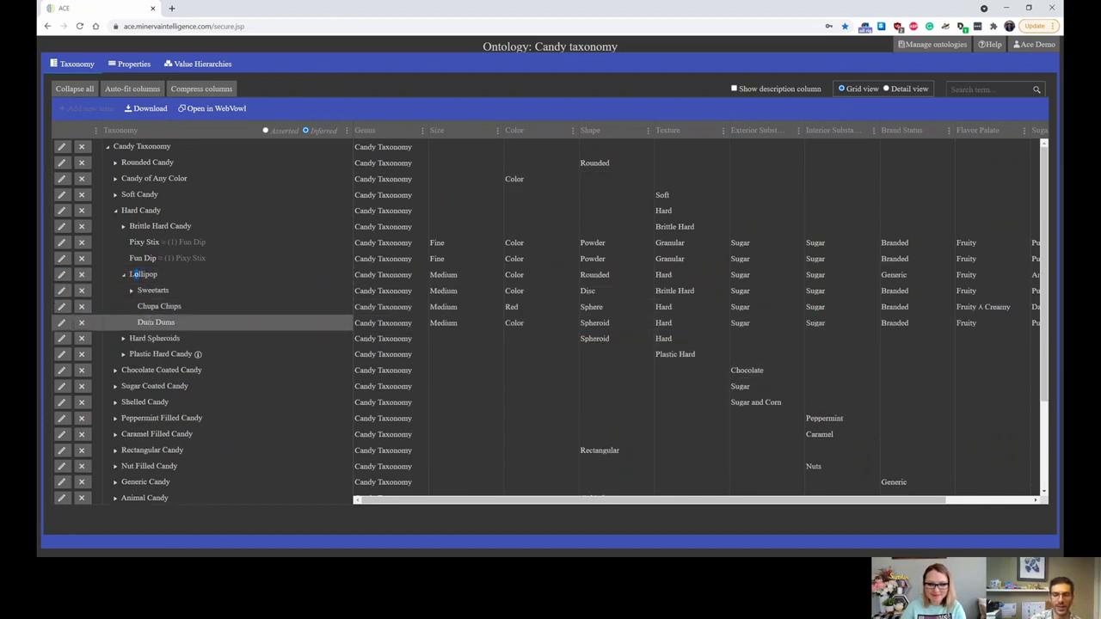
# - Compare the Shape values of Dum Dums and Chupa Chups with that of their Lollipop parent
pyautogui.click(155, 323)
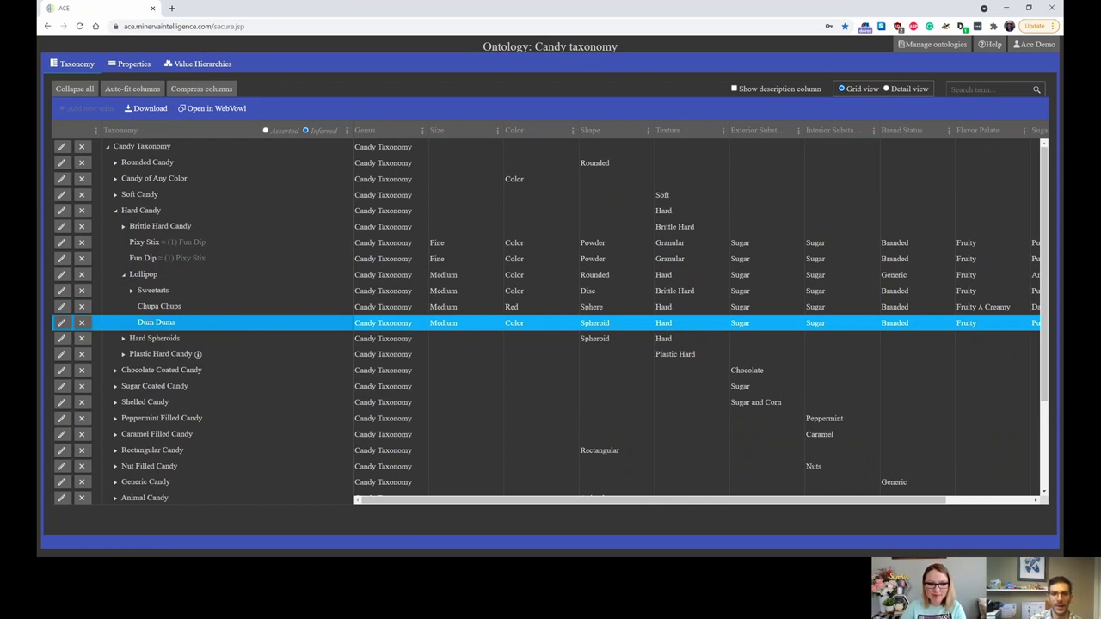
pyautogui.click(143, 275)
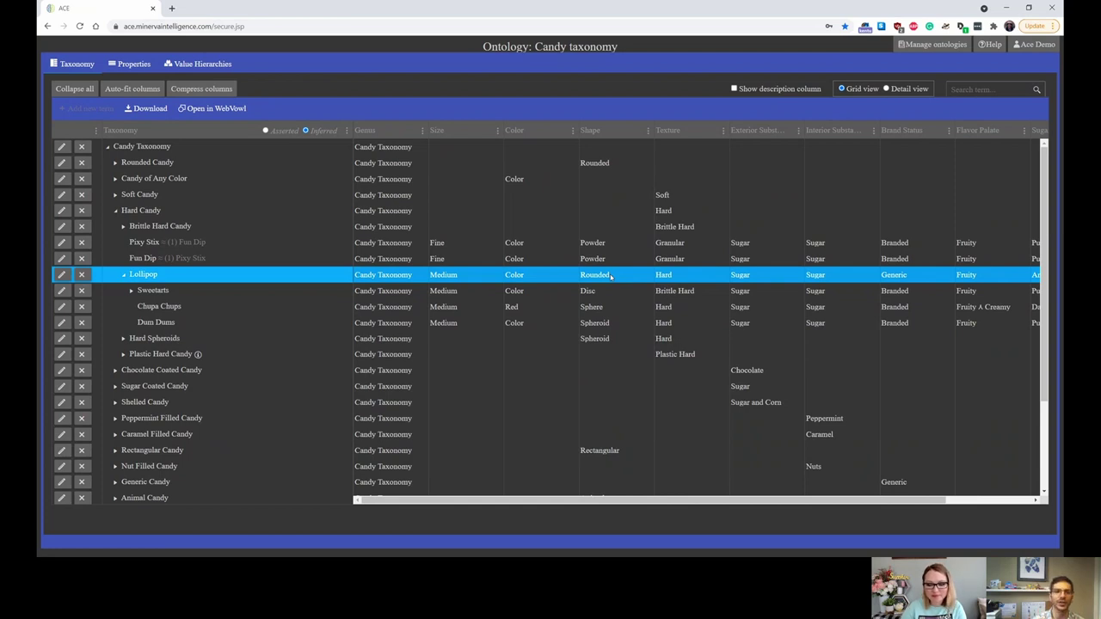
pyautogui.click(598, 307)
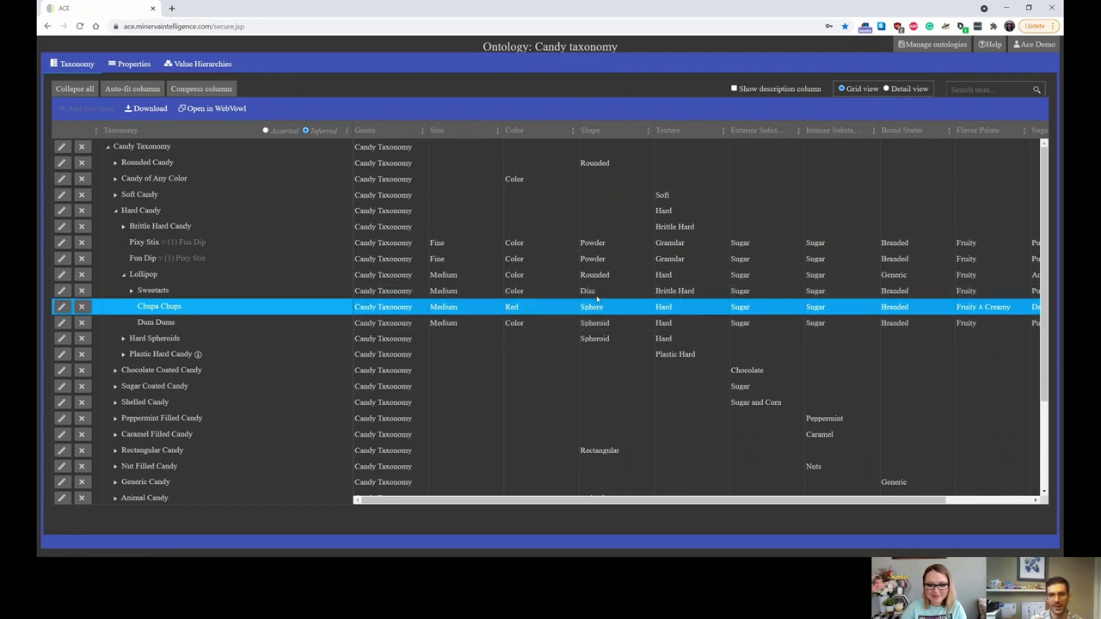
pyautogui.click(613, 275)
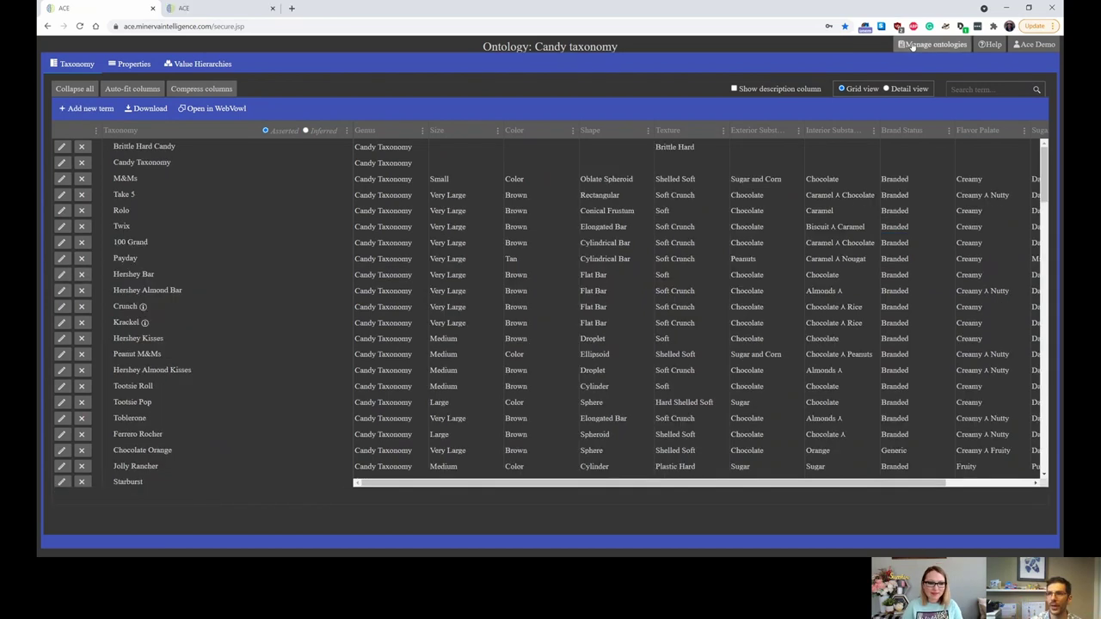
# - Open the MNRV_CGI_Lith_Tax_2020 ontology and look over its asserted terms and property columns
pyautogui.click(932, 44)
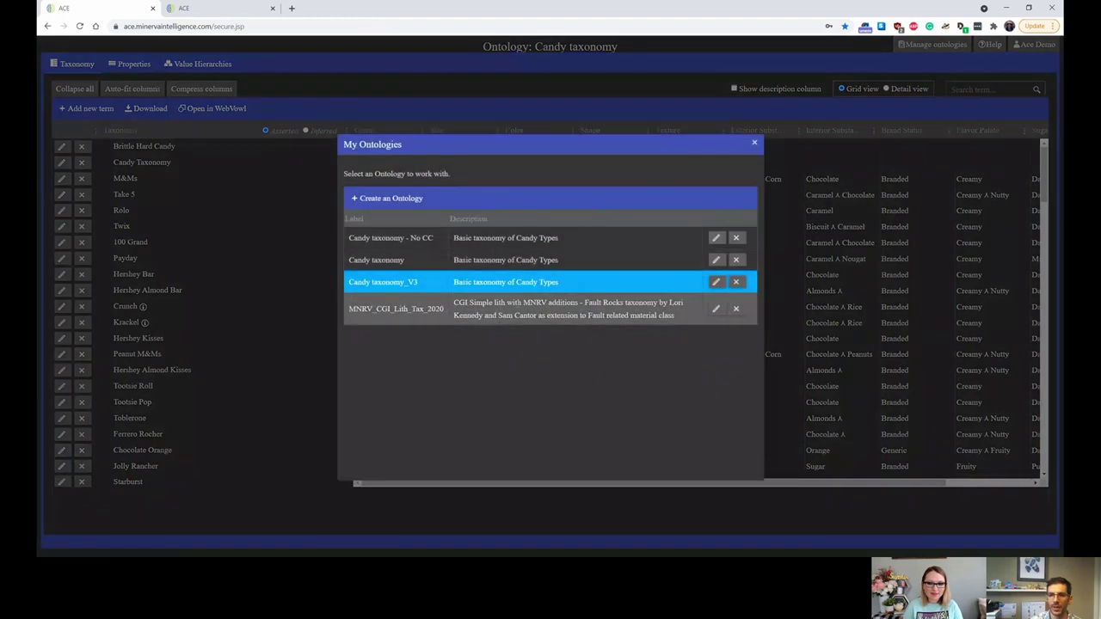
pyautogui.click(513, 312)
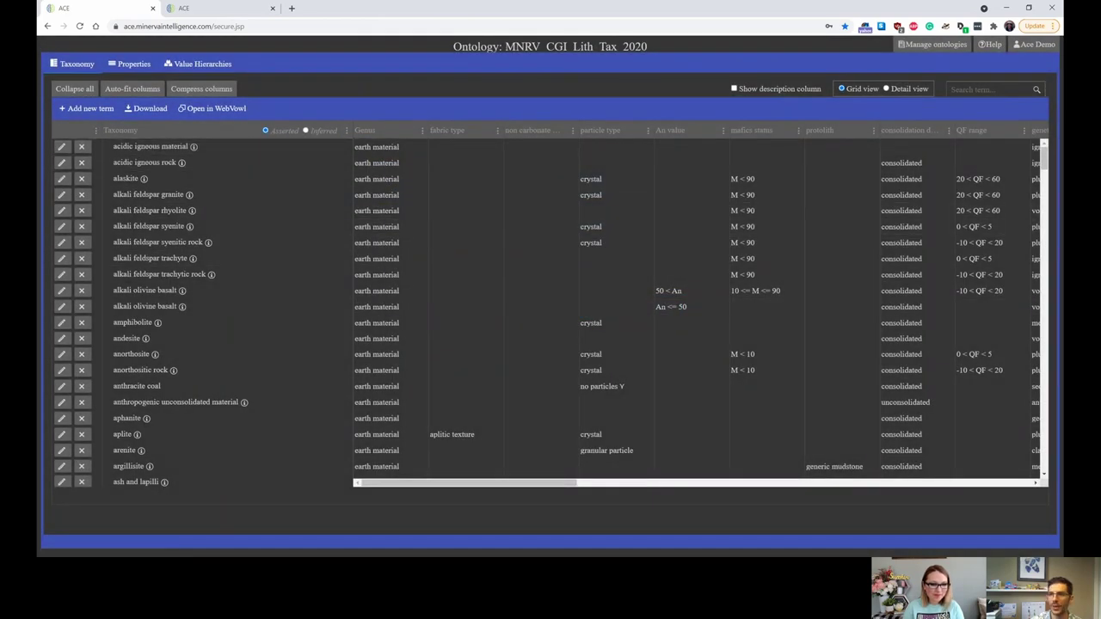
pyautogui.moveTo(1046, 168); pyautogui.dragTo(1040, 143)
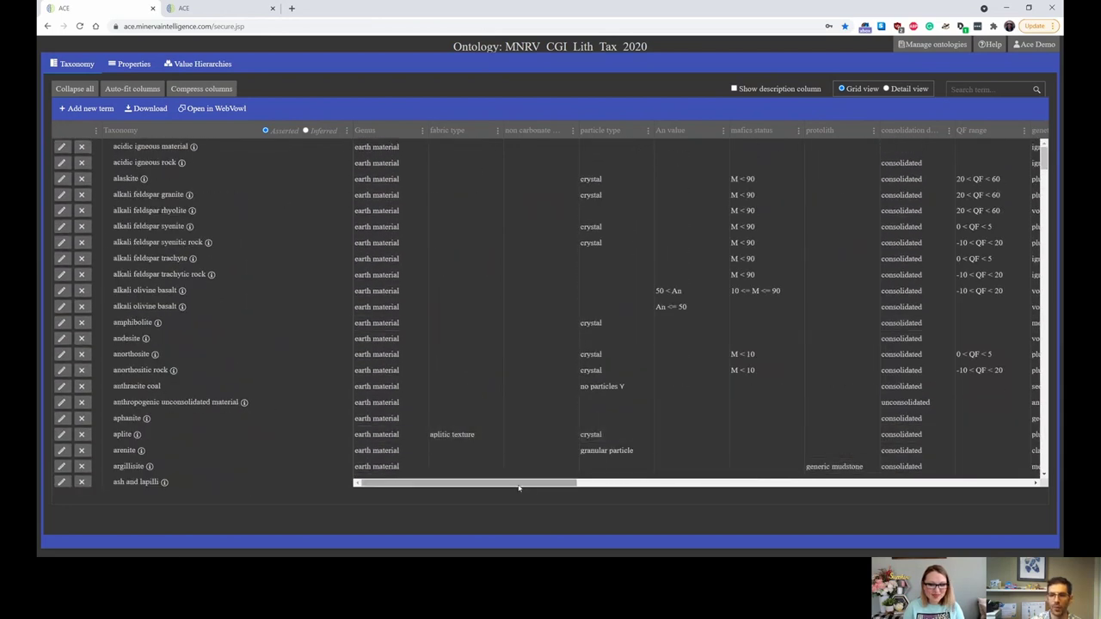
pyautogui.moveTo(545, 483); pyautogui.dragTo(516, 484)
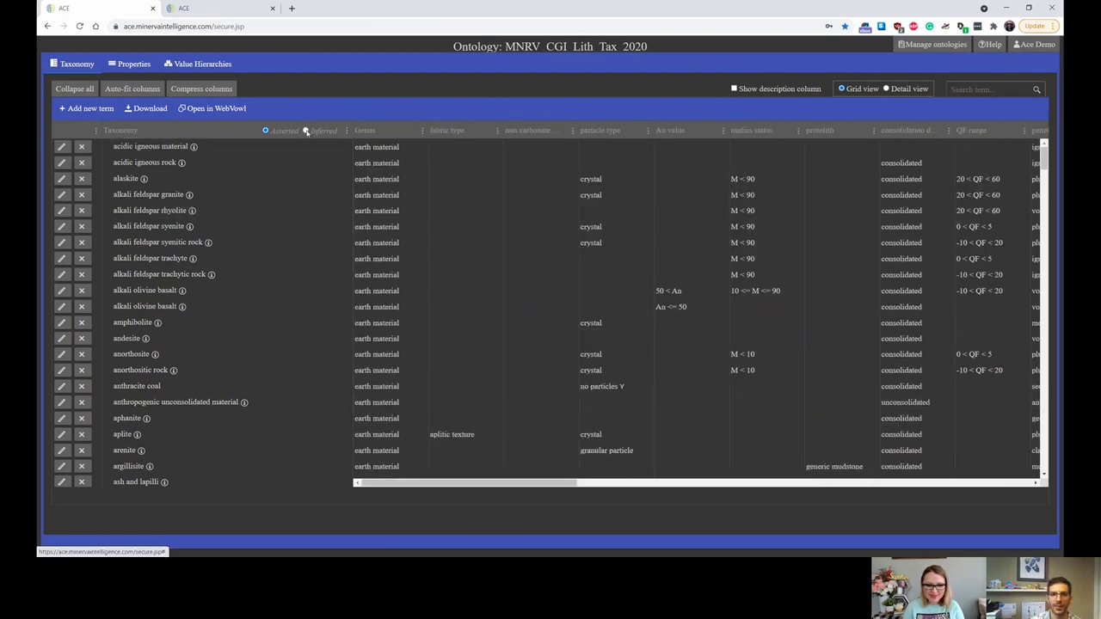
# - Show the inferred earth material taxonomy and expand rock, igneous rock and acidic igneous rock
pyautogui.click(306, 131)
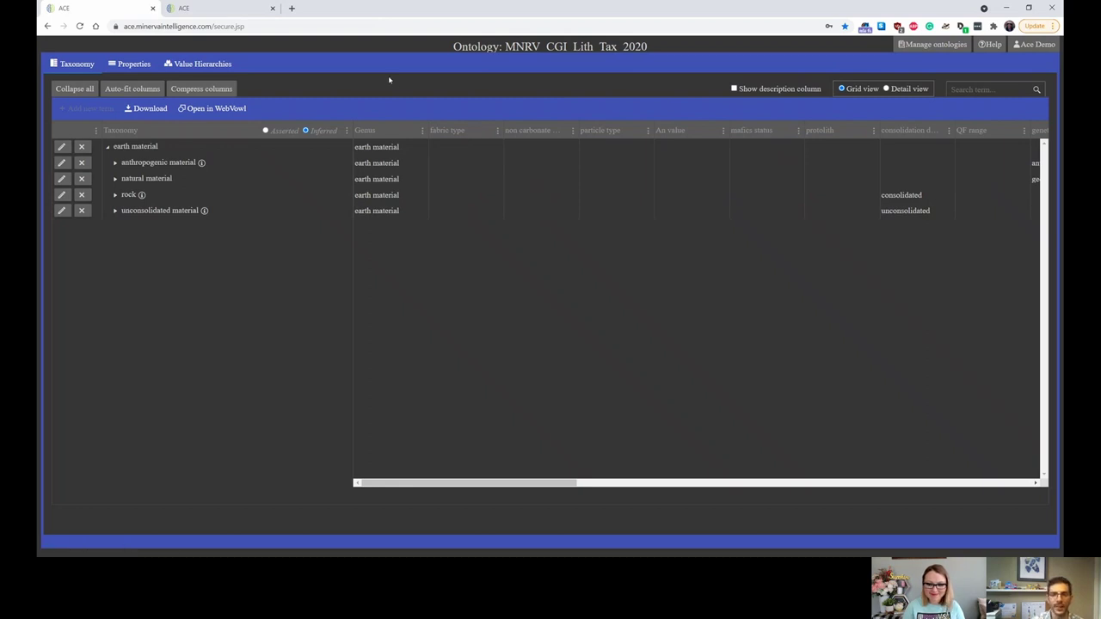
pyautogui.click(115, 196)
pyautogui.click(123, 226)
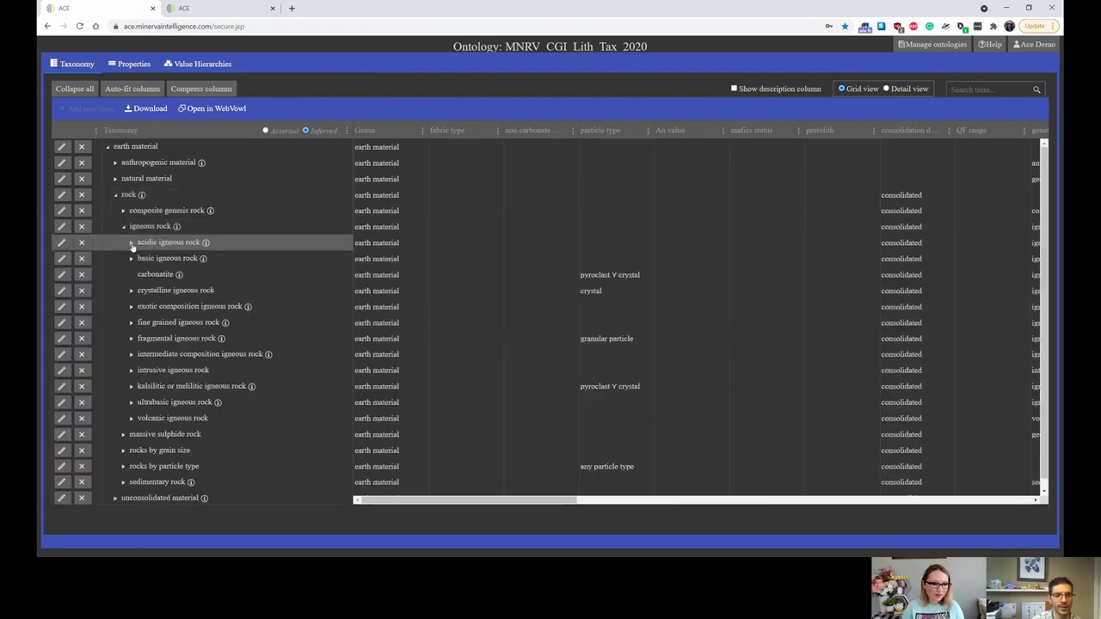
pyautogui.click(132, 243)
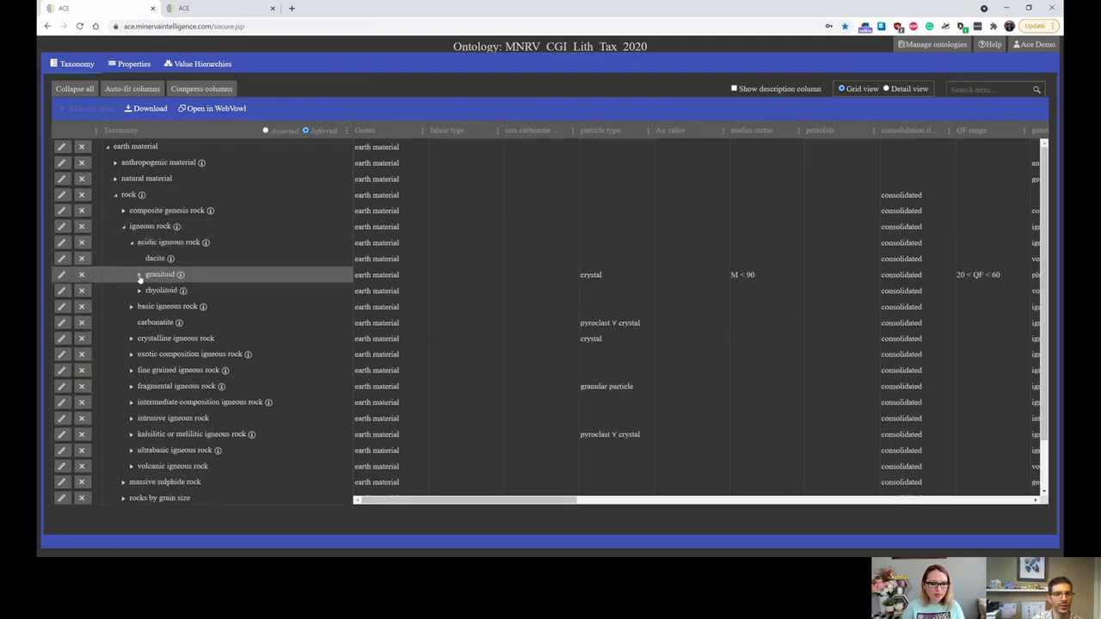
# - Expand granitoid under acidic igneous rock and examine the equivalent-term labels on alaskite, alkali feldspar granite and leucogranite
pyautogui.click(139, 276)
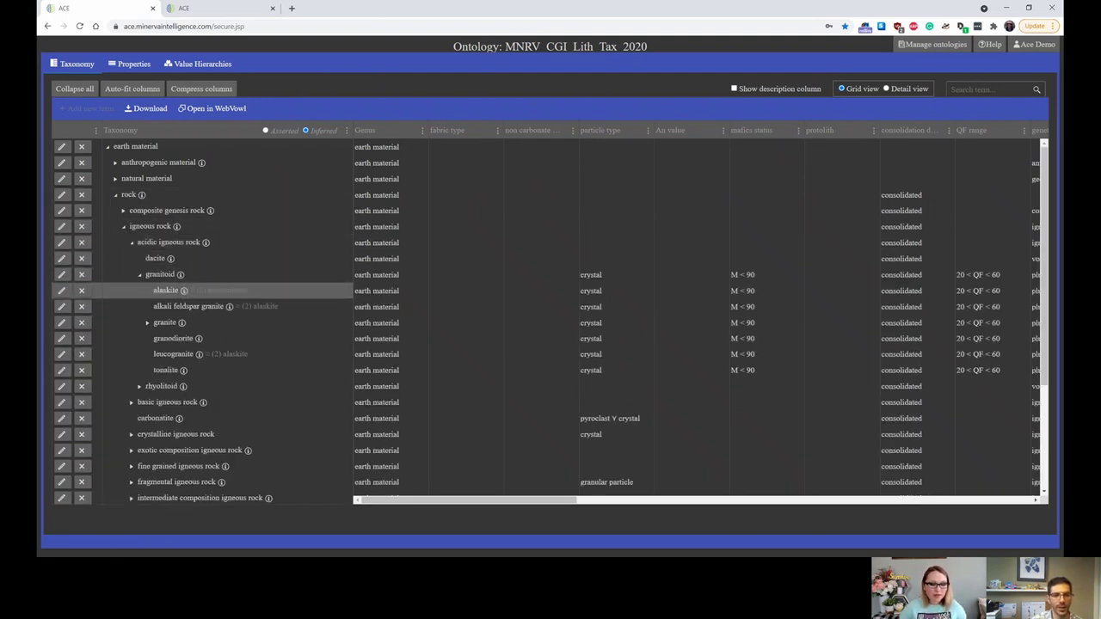
pyautogui.click(277, 291)
pyautogui.click(283, 306)
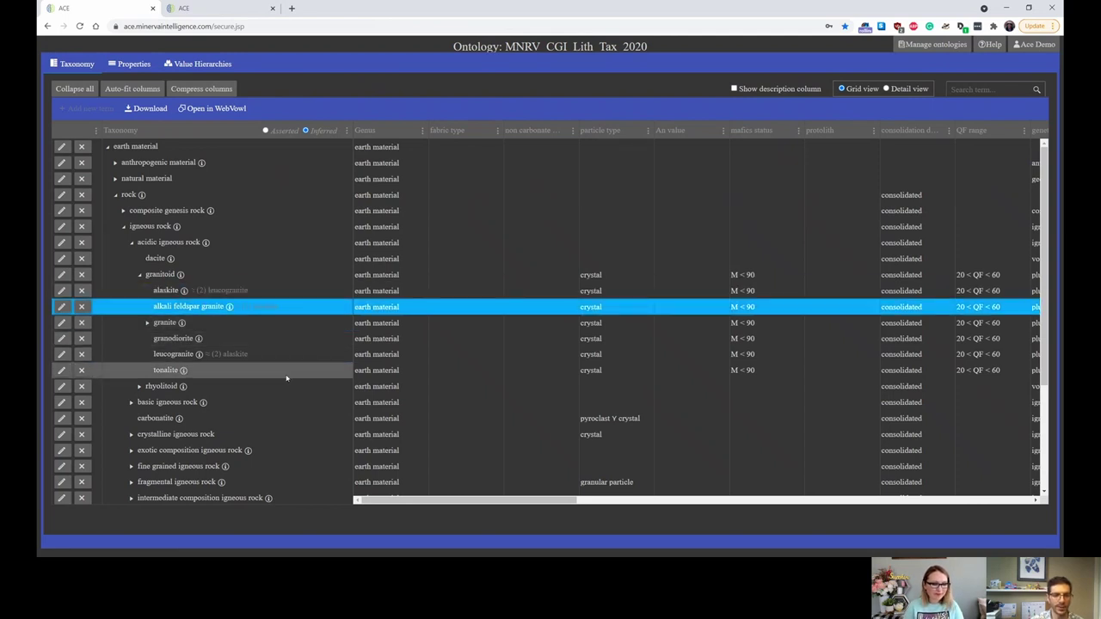
pyautogui.click(293, 297)
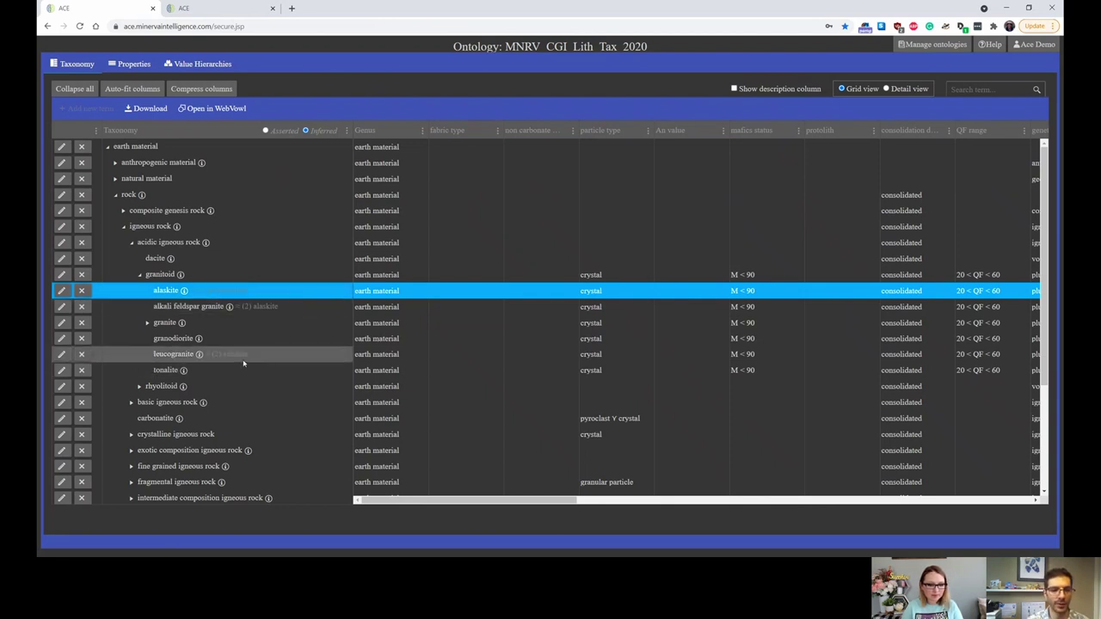
pyautogui.click(215, 355)
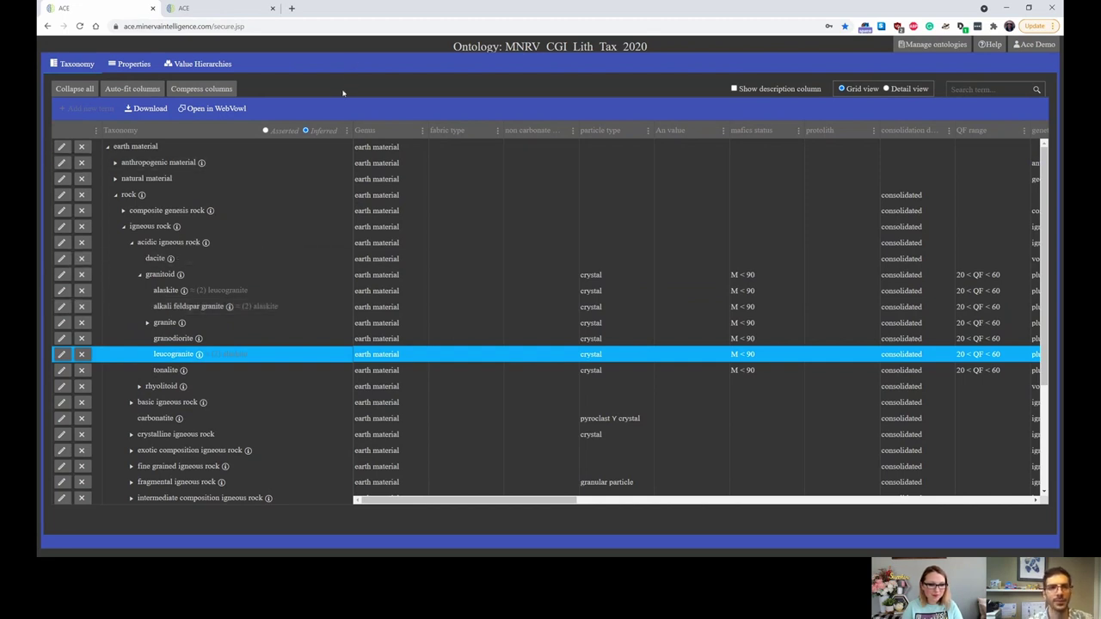
# - Collapse the igneous rock branch so that only the direct child terms of rock are listed
pyautogui.click(116, 195)
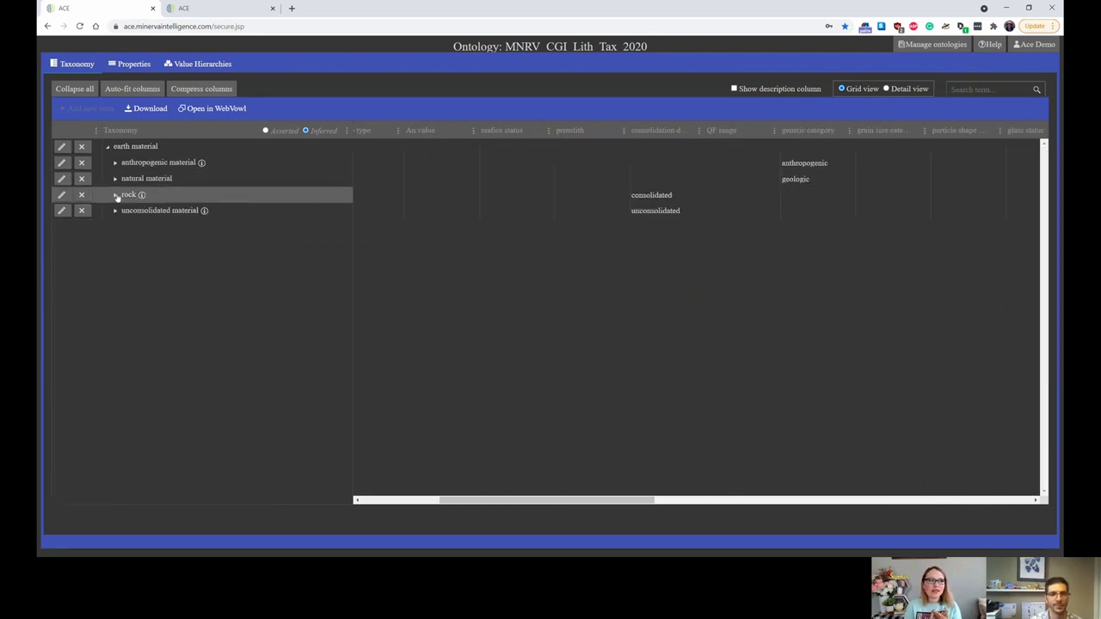
pyautogui.click(115, 195)
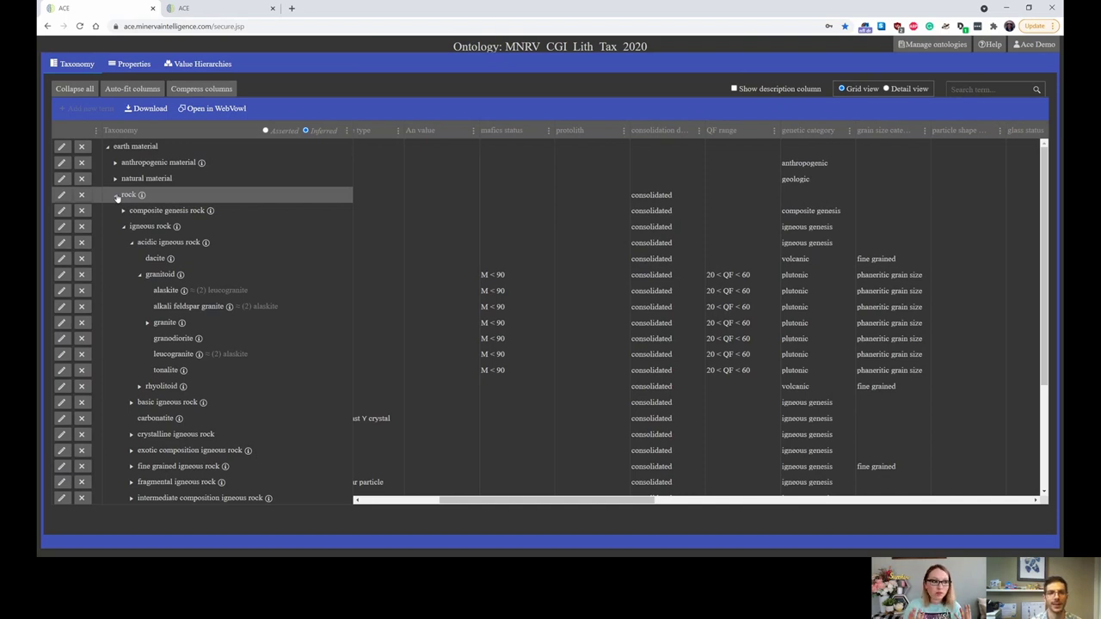
pyautogui.click(124, 227)
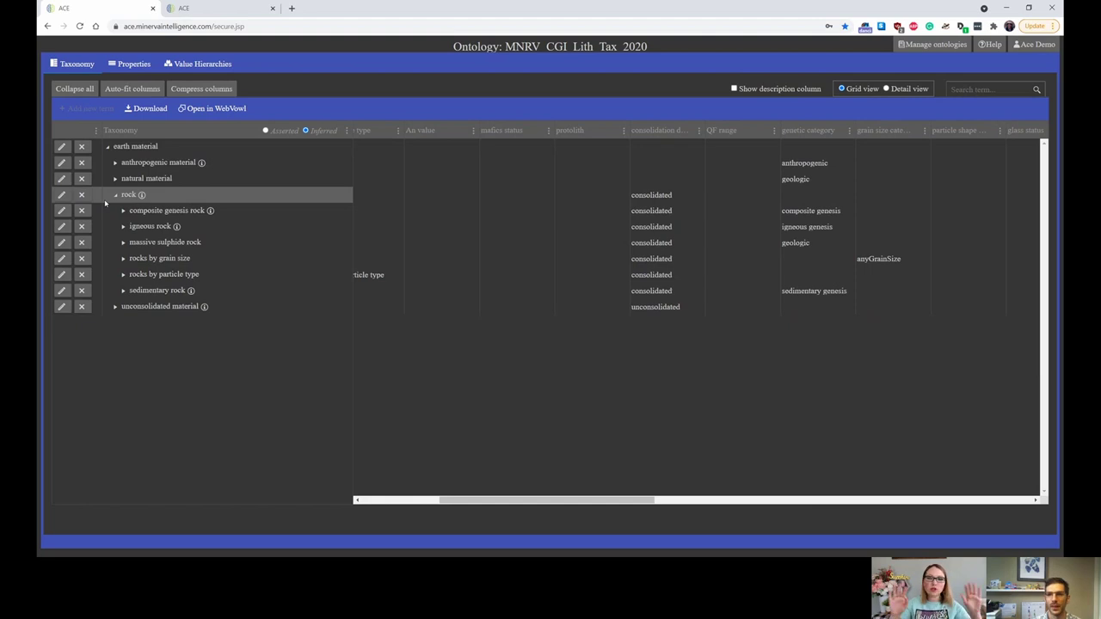
# - Switch to the detail view and inspect the properties of composite genesis rock, massive sulphide rock and igneous rock
pyautogui.click(889, 89)
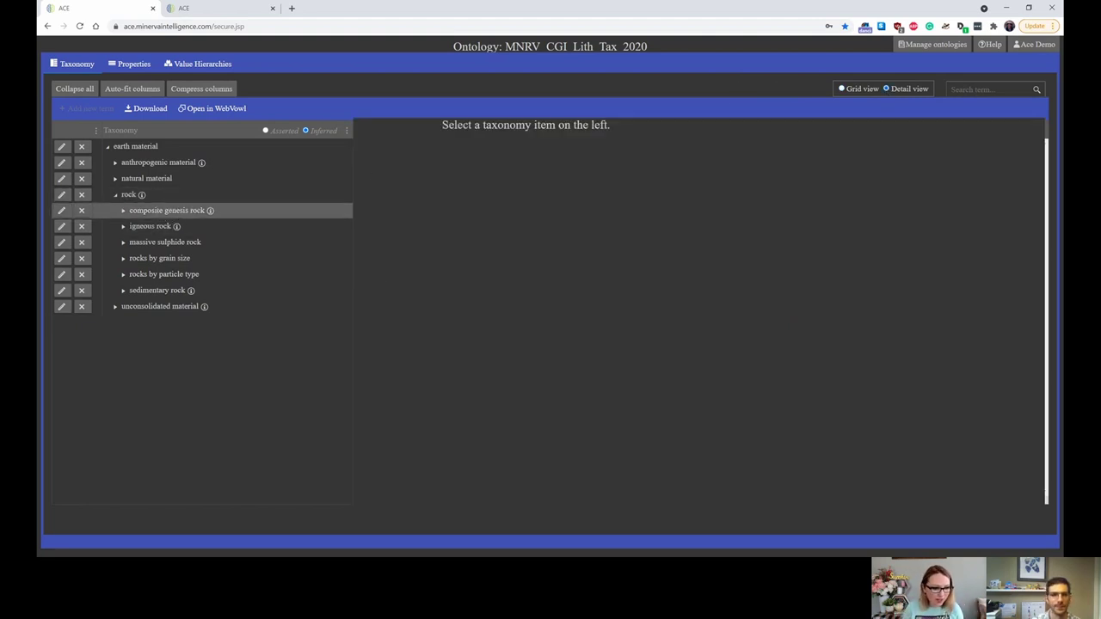
pyautogui.click(167, 210)
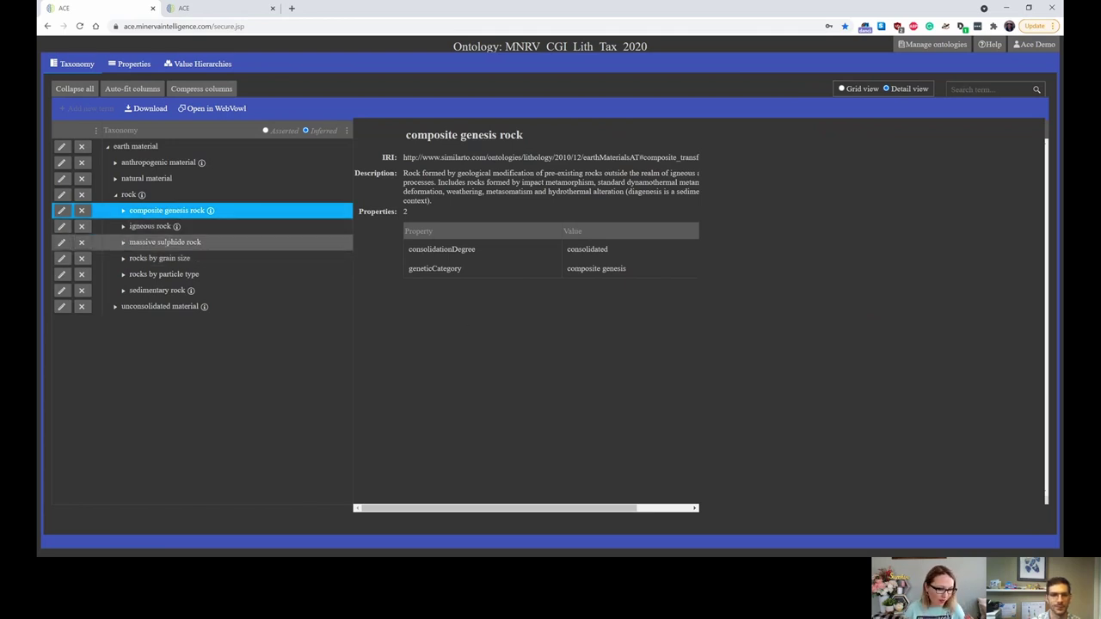
pyautogui.click(166, 242)
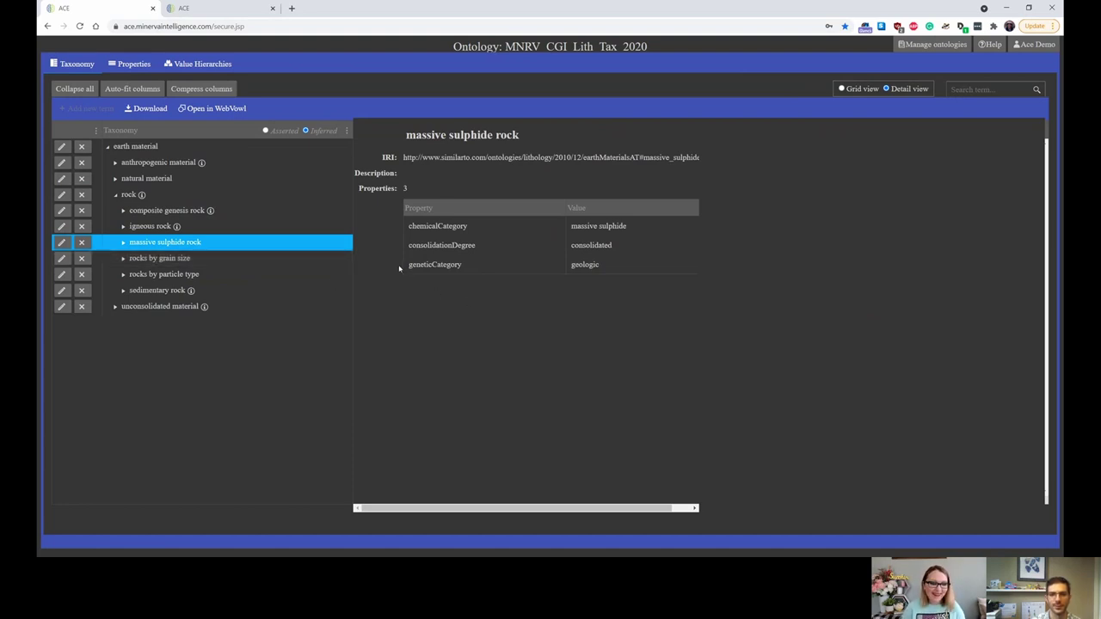
pyautogui.click(151, 226)
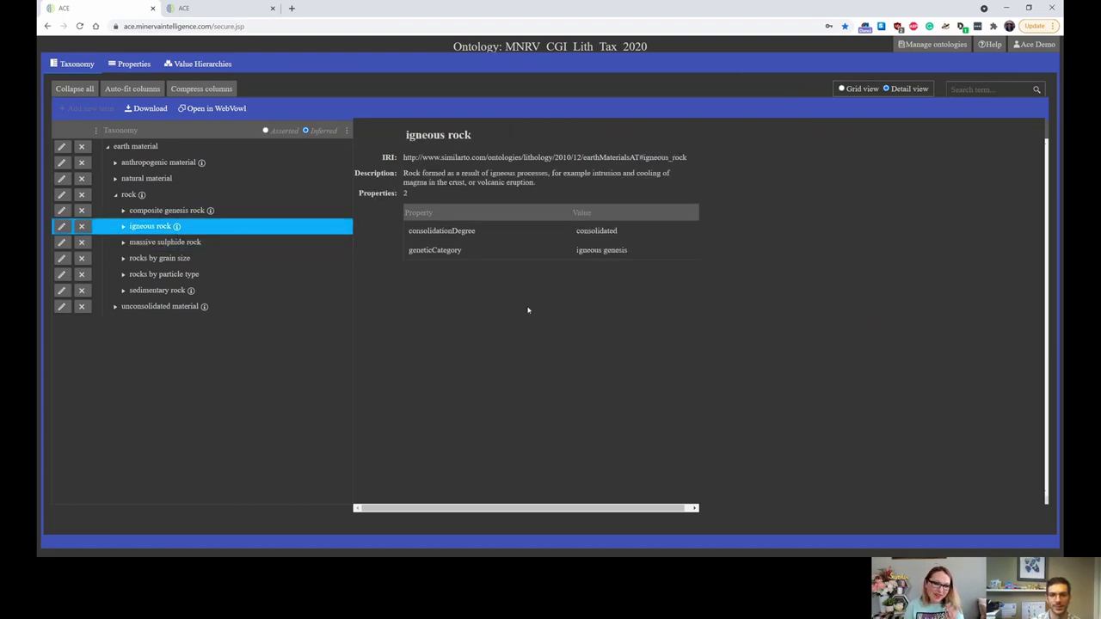